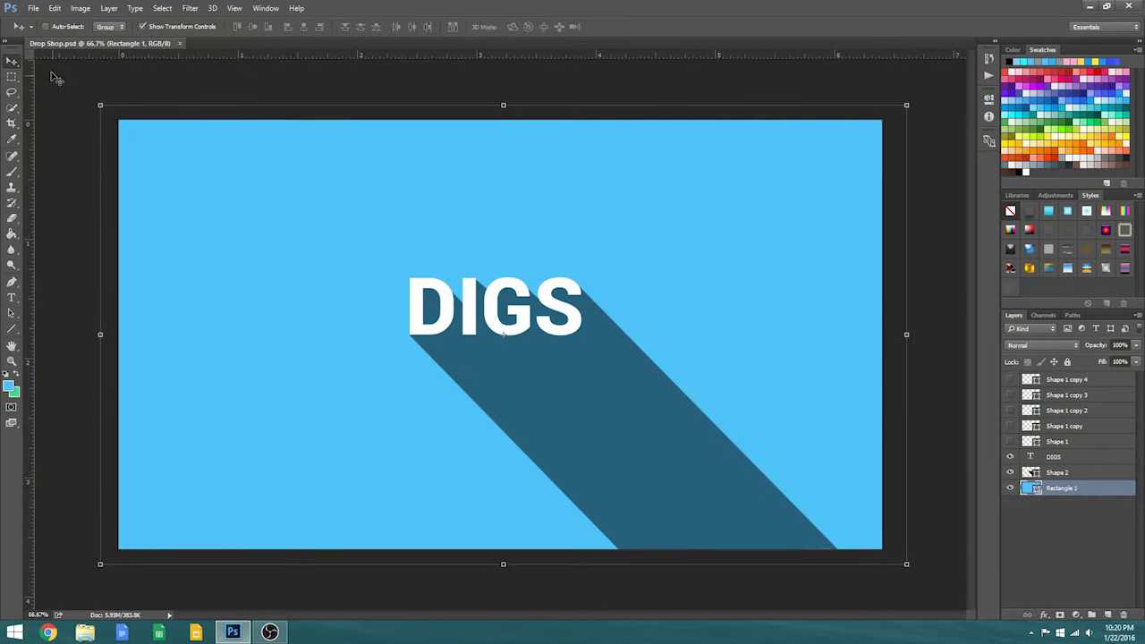
Create a transparent RGB document 'Drop Shadow', 1920 × 1080 px at 300 ppi
click(33, 9)
click(44, 17)
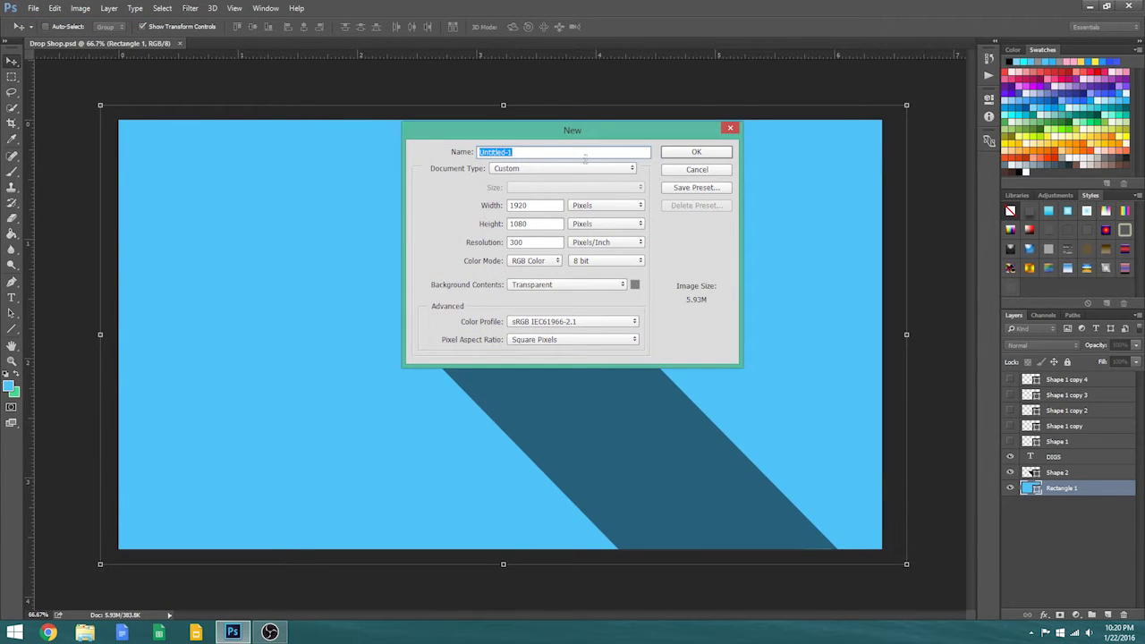
key(BackSpace)
click(541, 204)
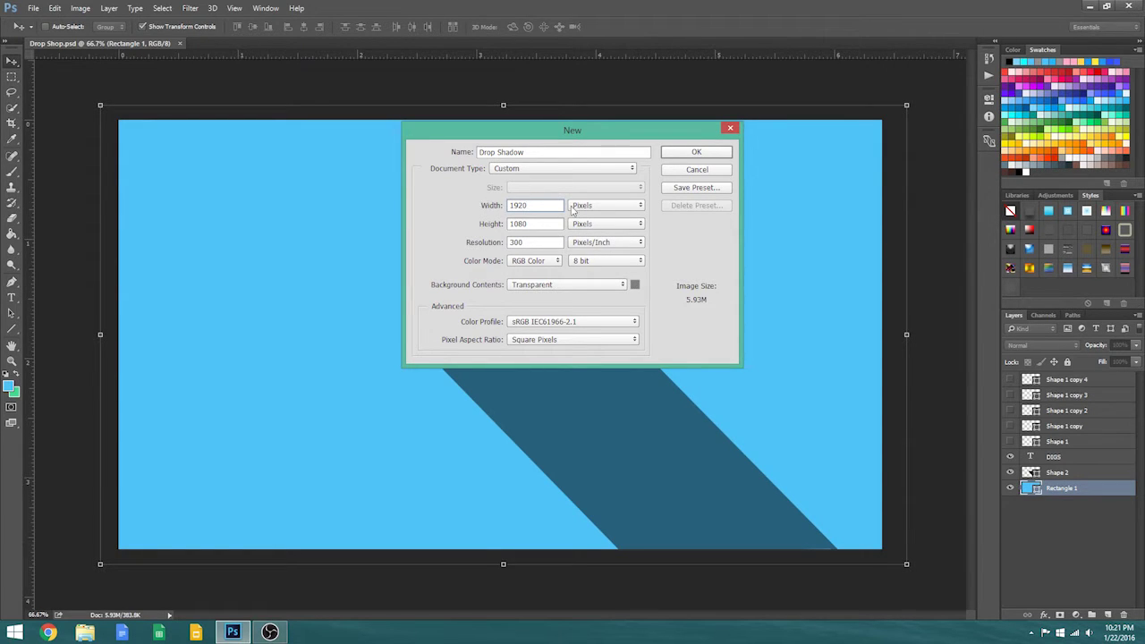
drag(458, 240, 533, 190)
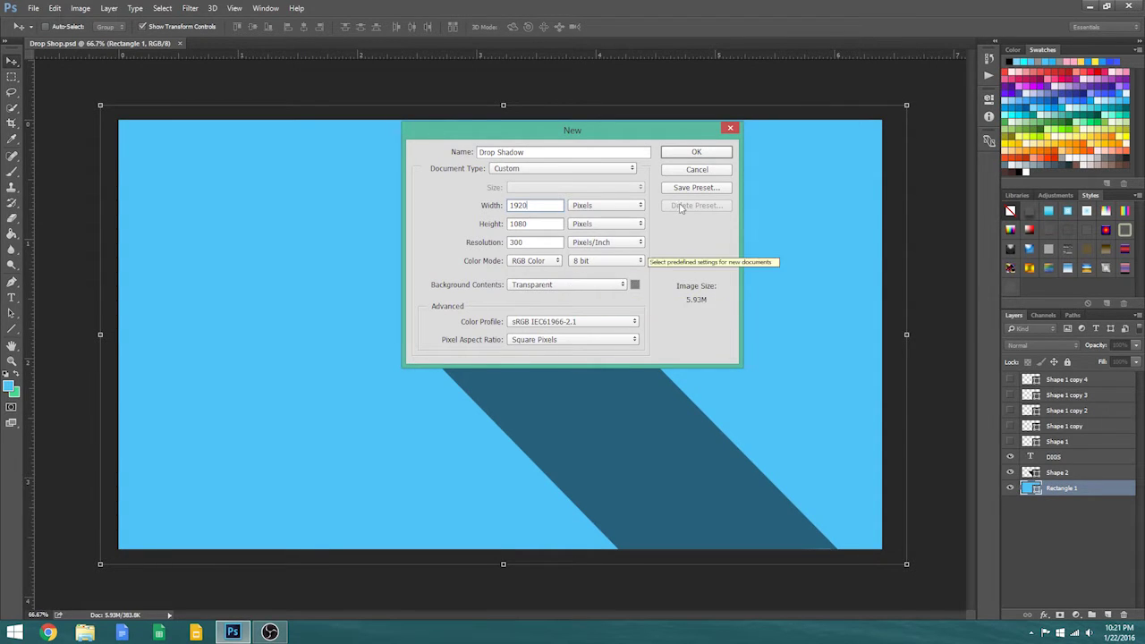
click(696, 153)
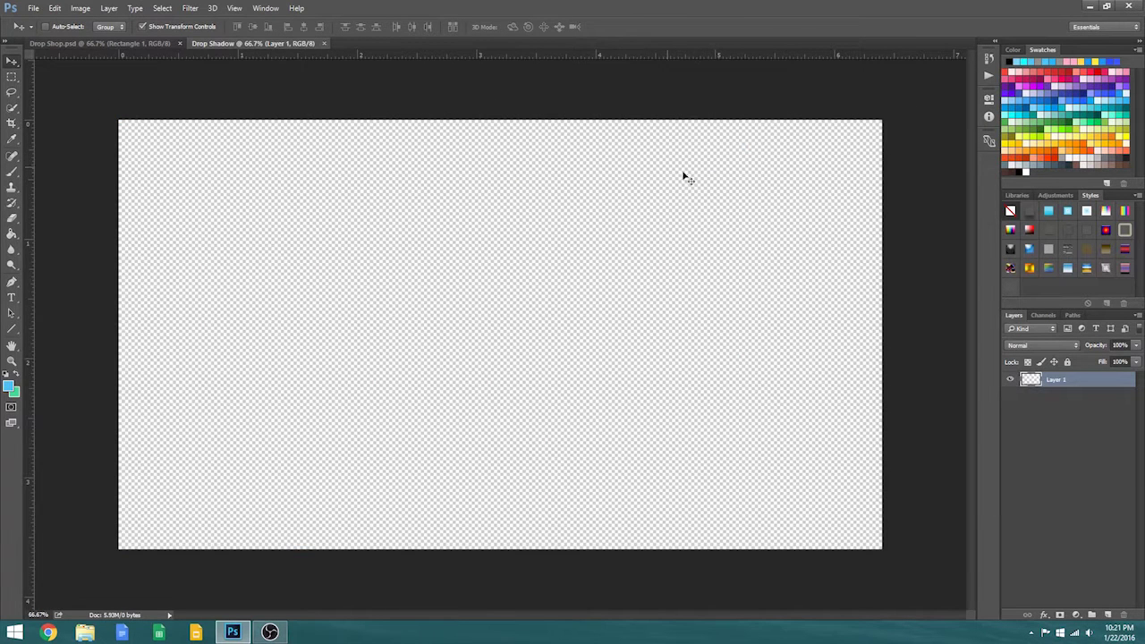
Switch to the Rectangle Tool and try a sampled dark fill colour, then discard it
click(12, 330)
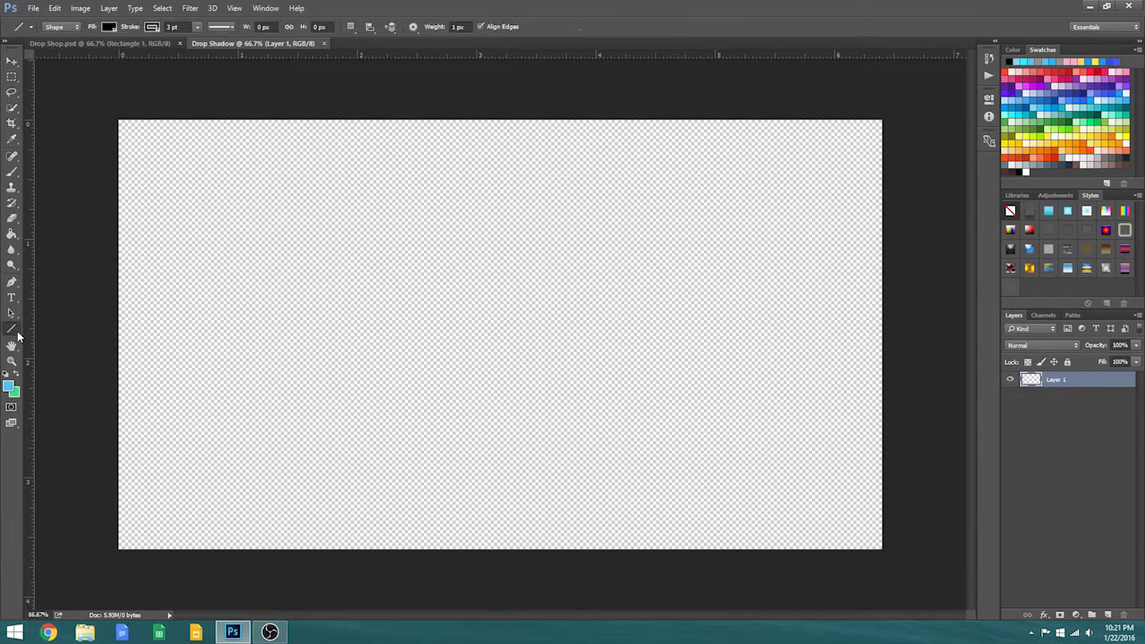
right_click(13, 331)
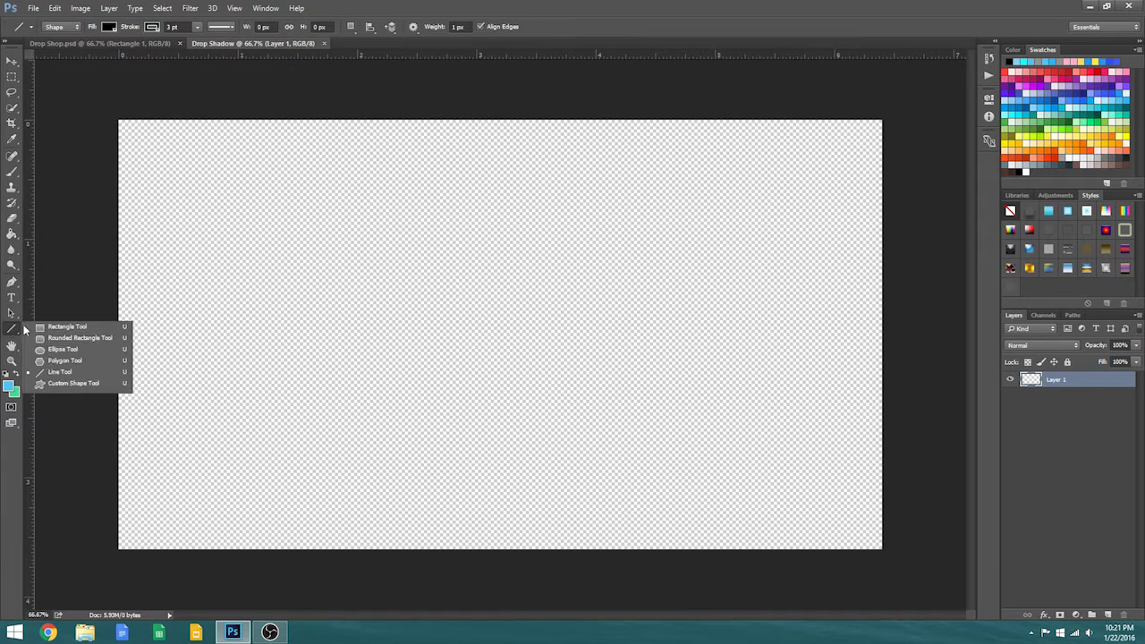
click(40, 329)
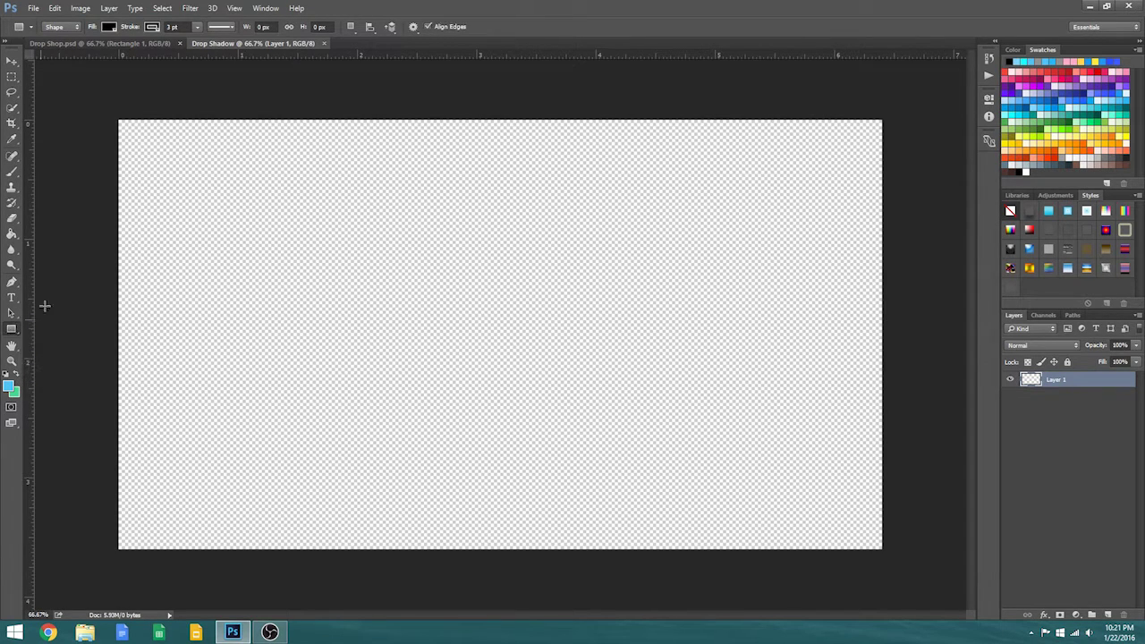
click(109, 28)
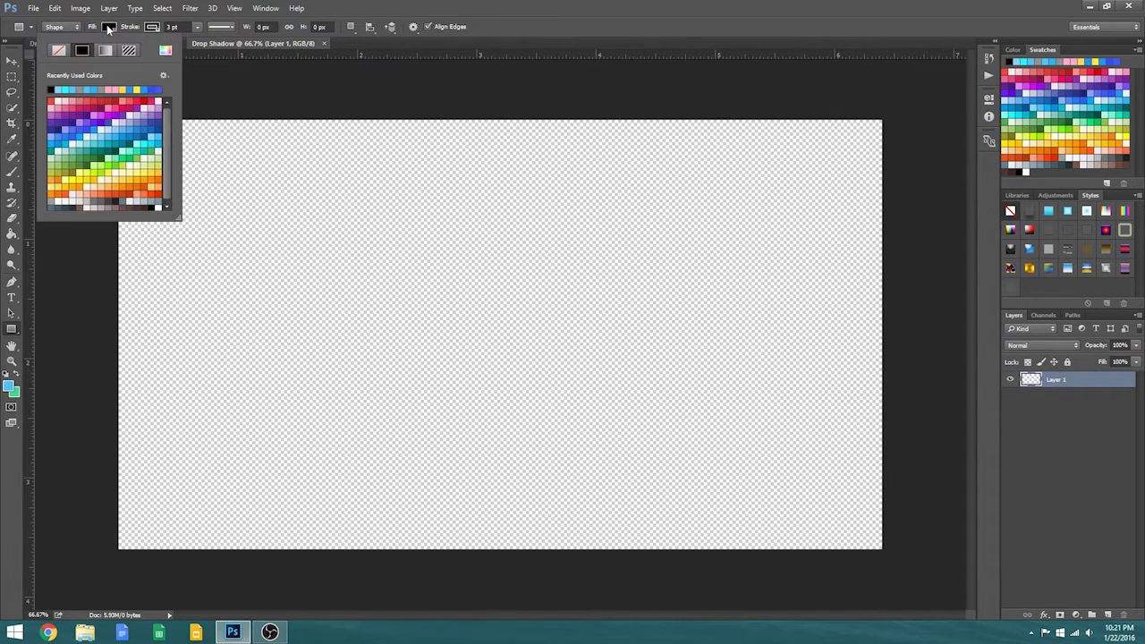
click(166, 52)
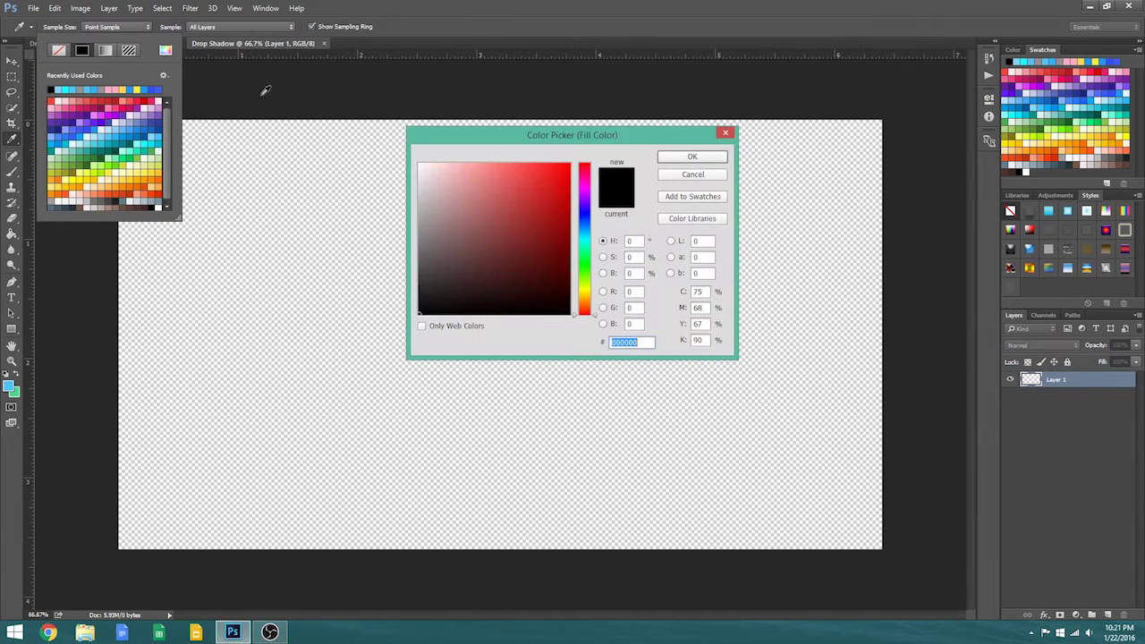
click(197, 64)
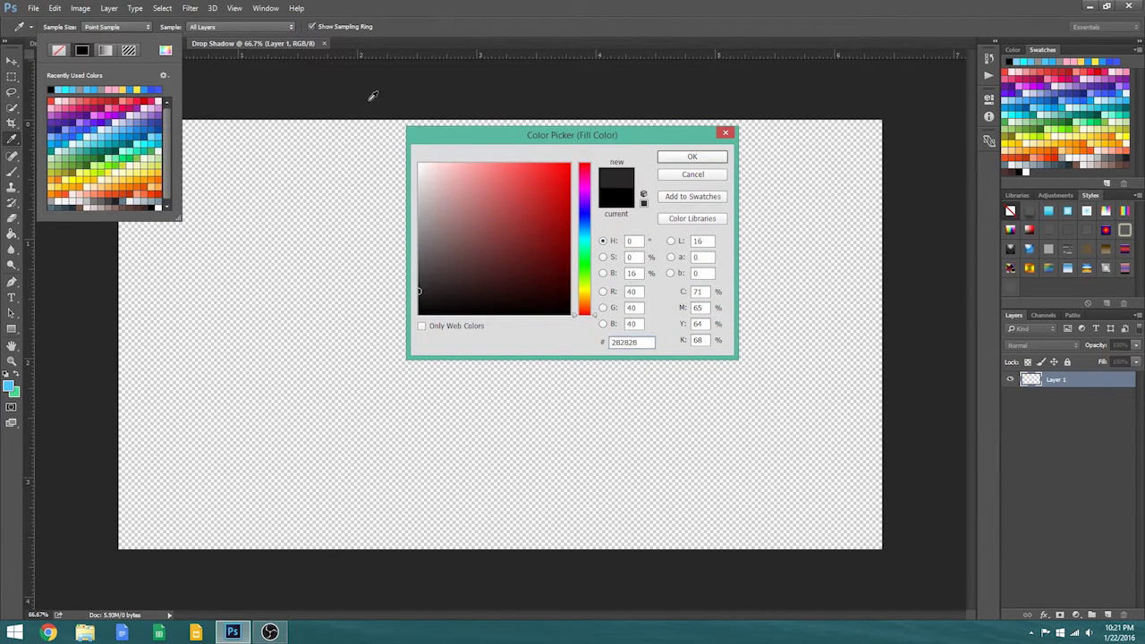
click(713, 176)
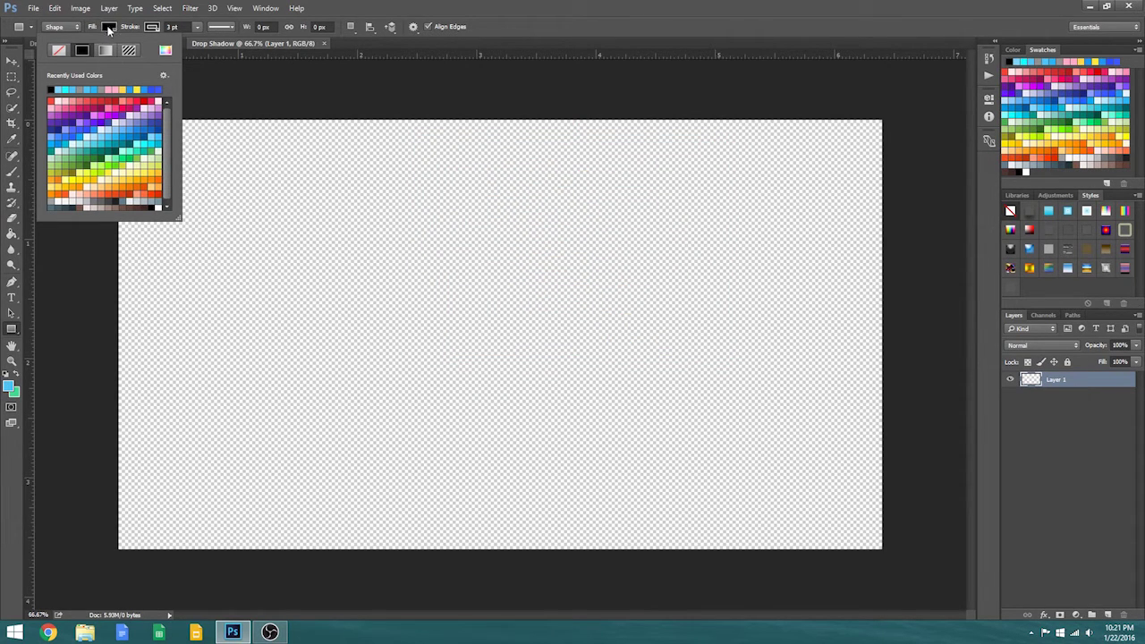
Set the rectangle fill to a light blue swatch and click the canvas to place a rectangle
click(108, 28)
click(108, 27)
click(165, 51)
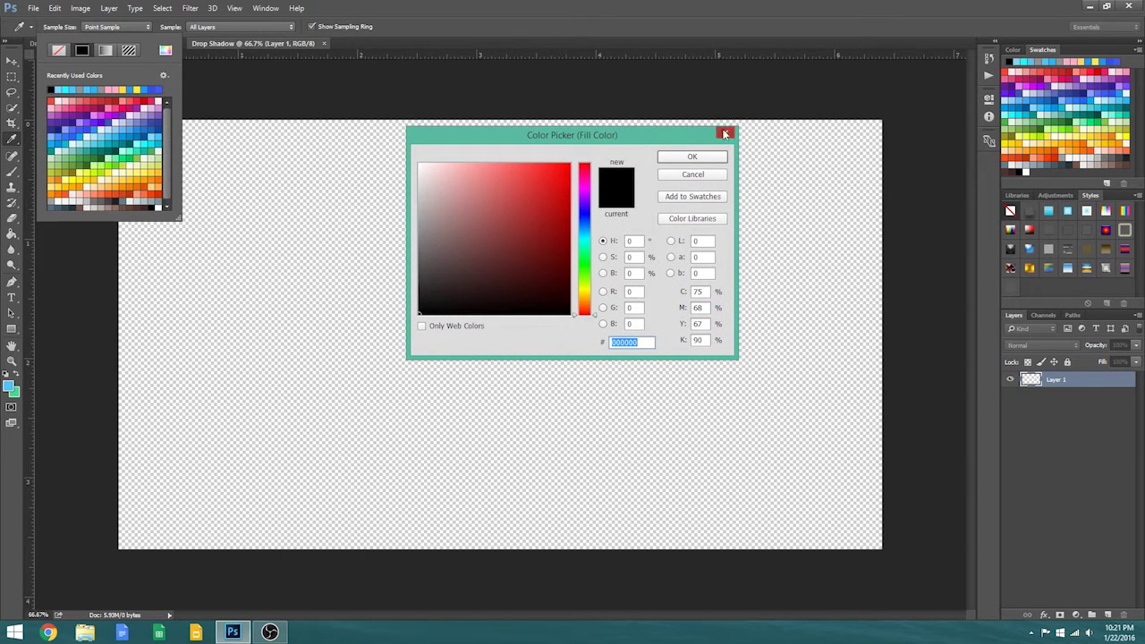
click(725, 135)
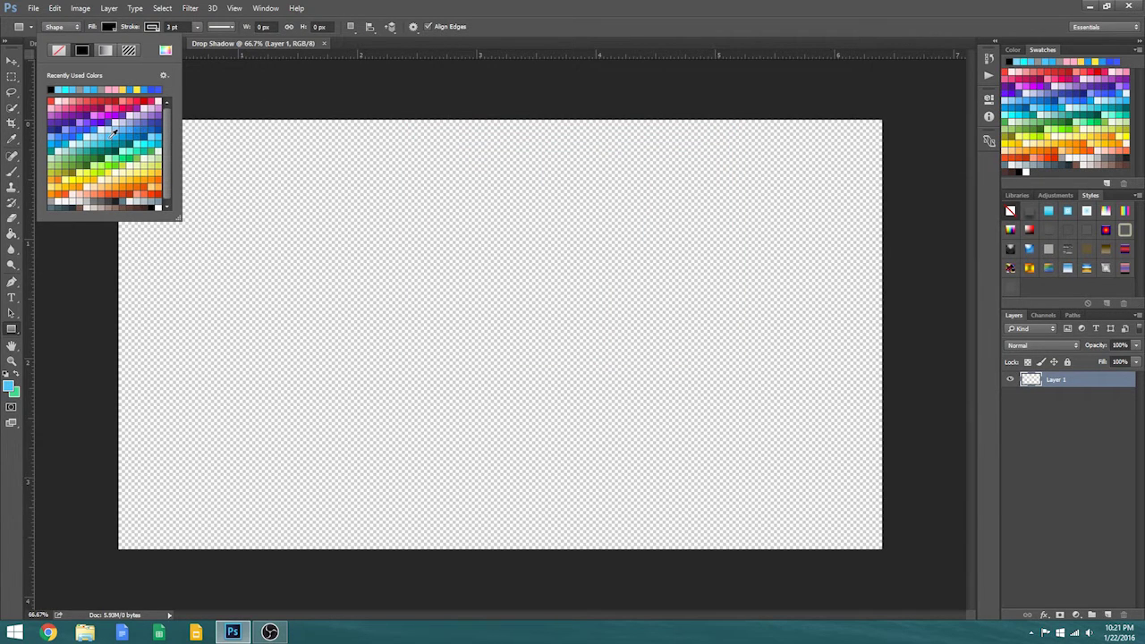
click(114, 132)
click(223, 94)
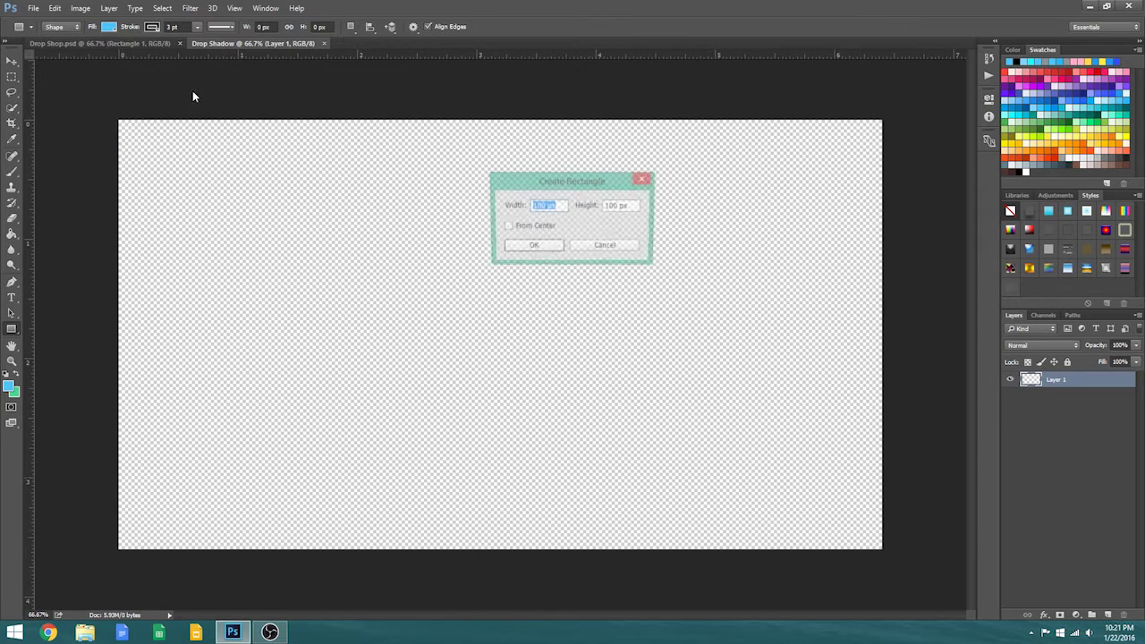
Drag a 2039 × 1190 px light blue rectangle, Rectangle 1, past every canvas edge
click(602, 247)
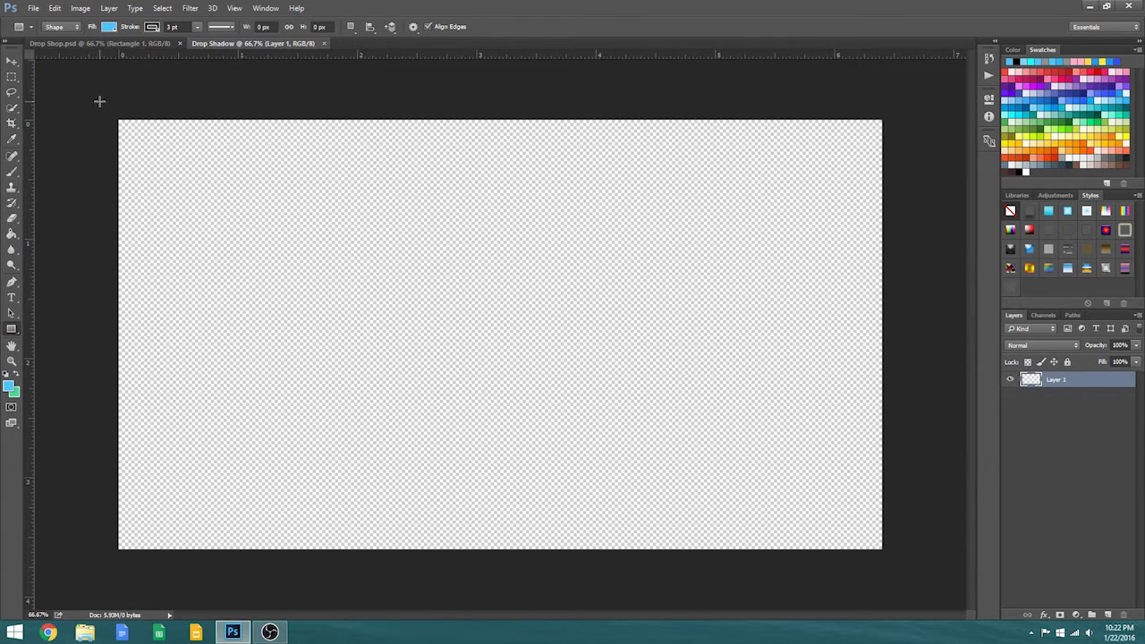
drag(99, 101, 910, 573)
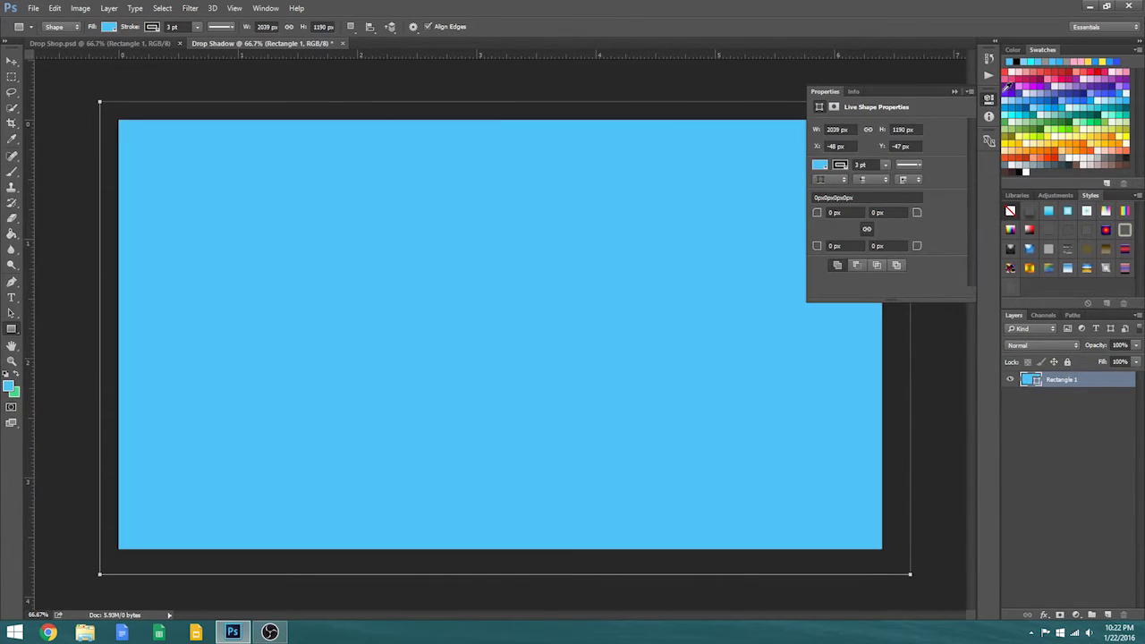
click(954, 91)
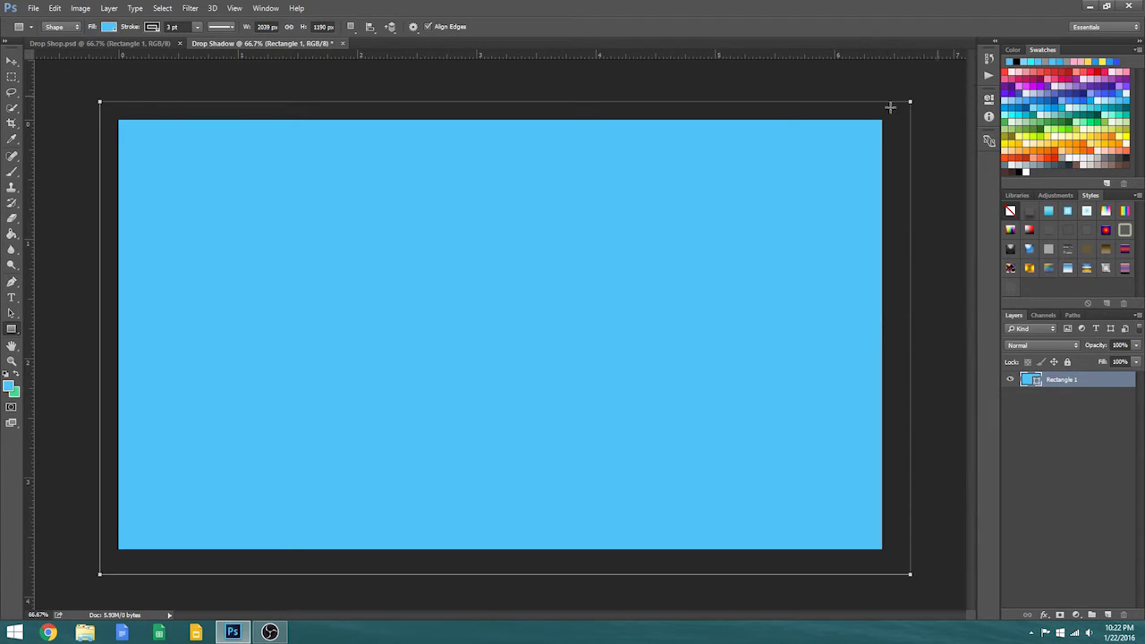
click(11, 59)
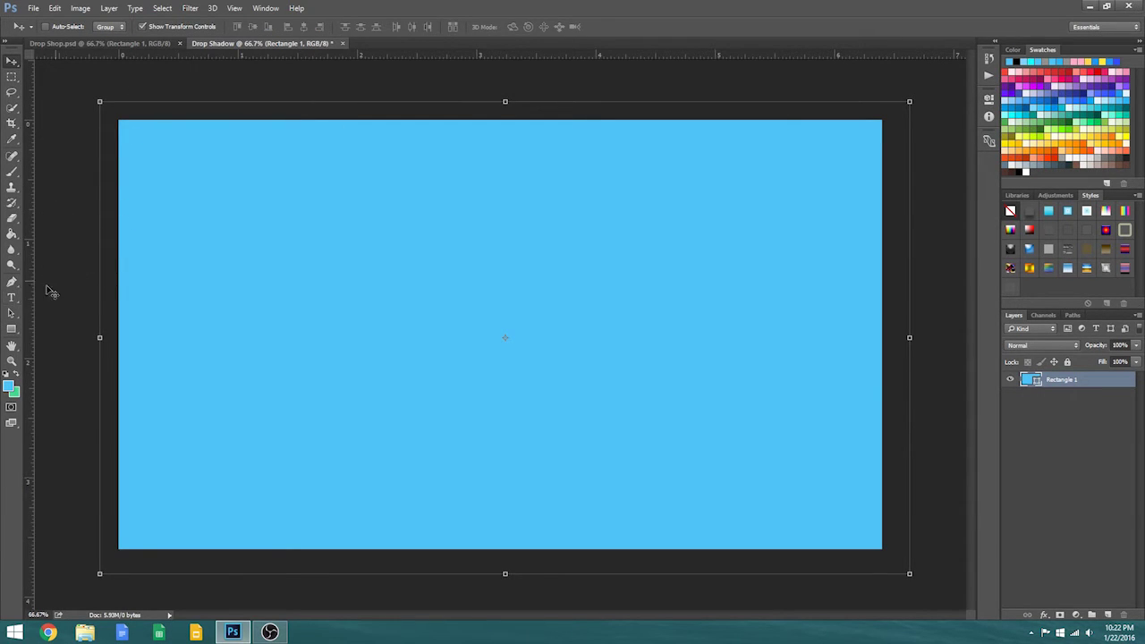
Set the Type tool to Roboto Black, 48 pt, with a white (ffffff) text colour
click(11, 297)
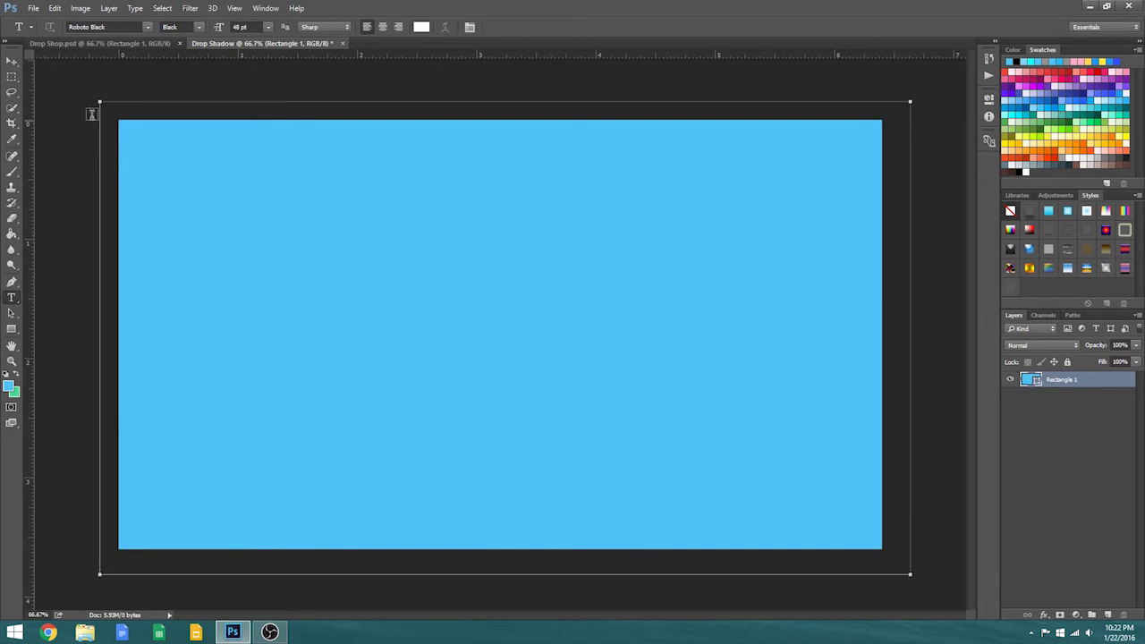
click(147, 27)
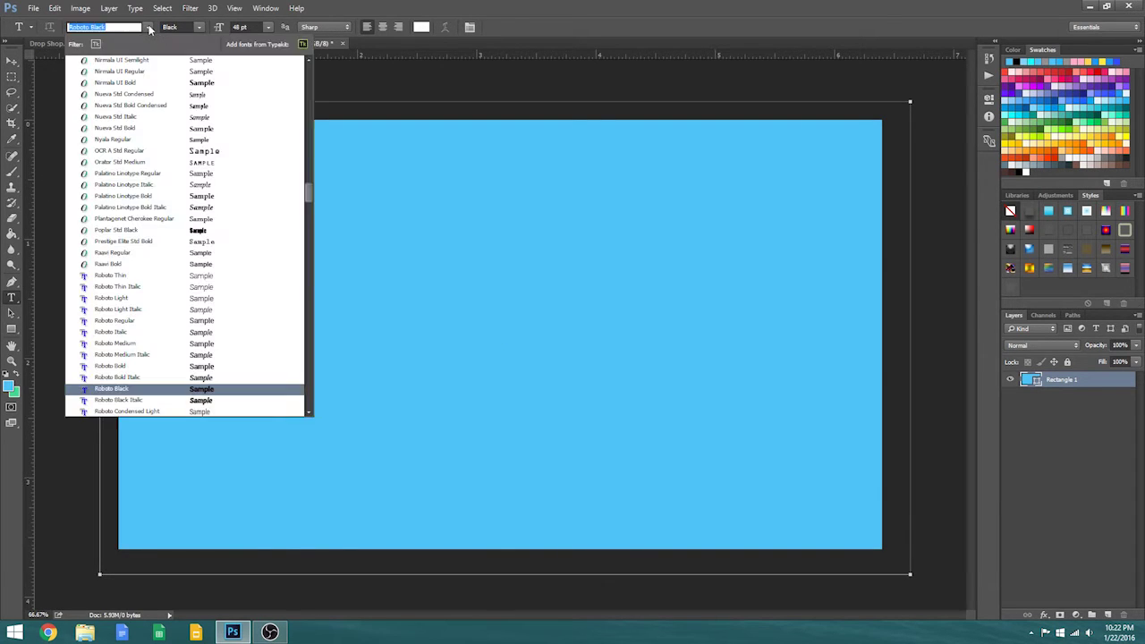
click(147, 28)
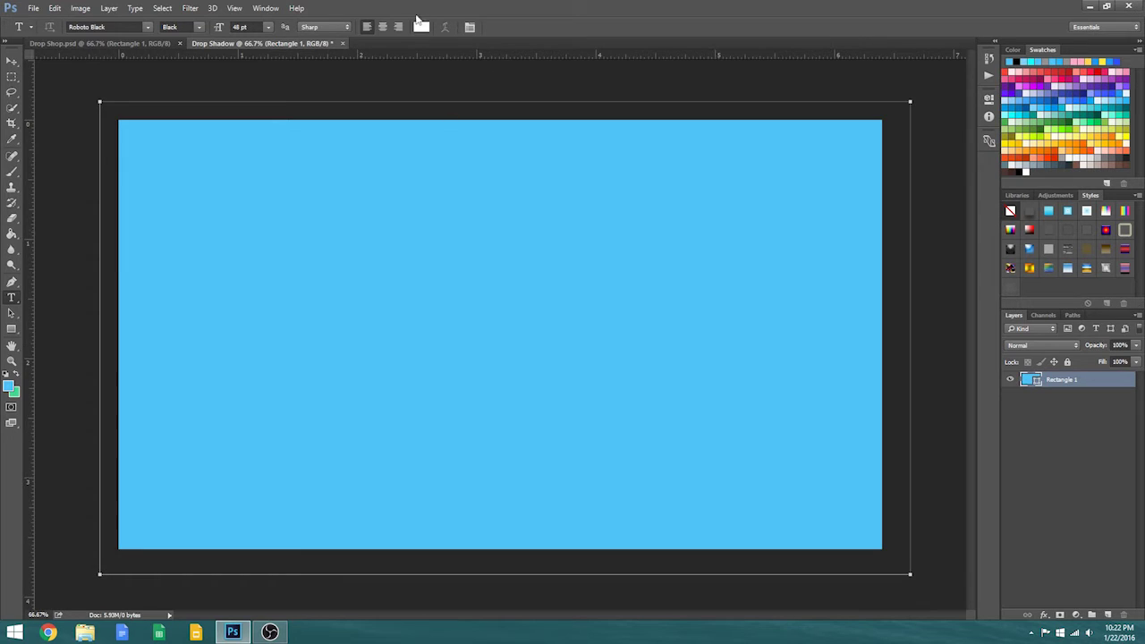
click(421, 28)
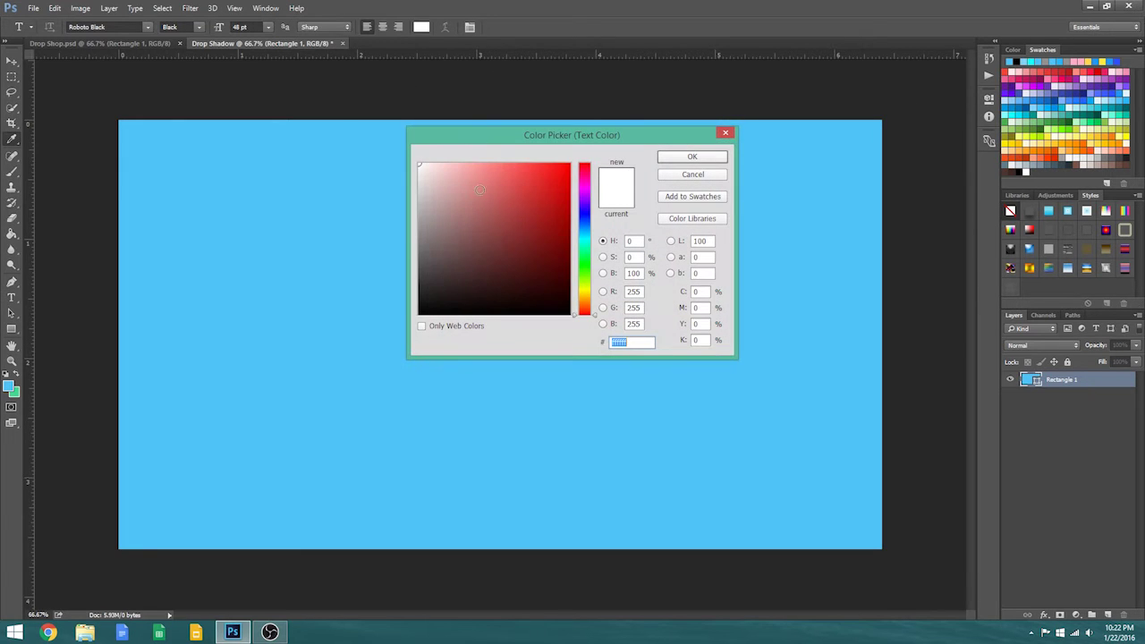
click(692, 156)
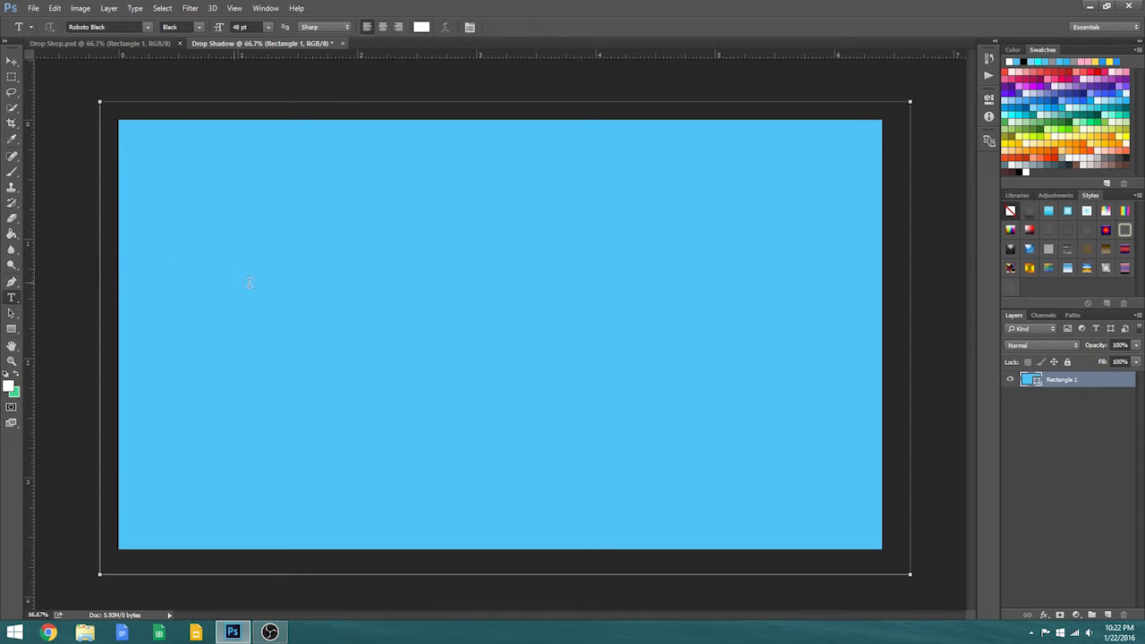
Type 'TEXT' on the canvas and drag it to the centre of the blue background
click(327, 343)
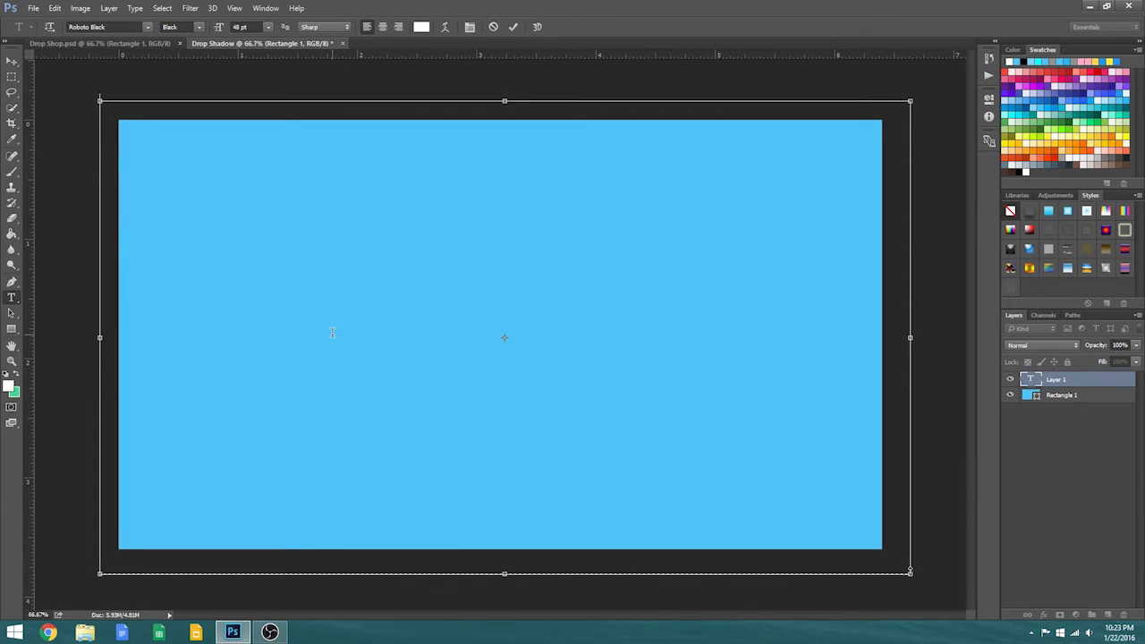
text(TE)
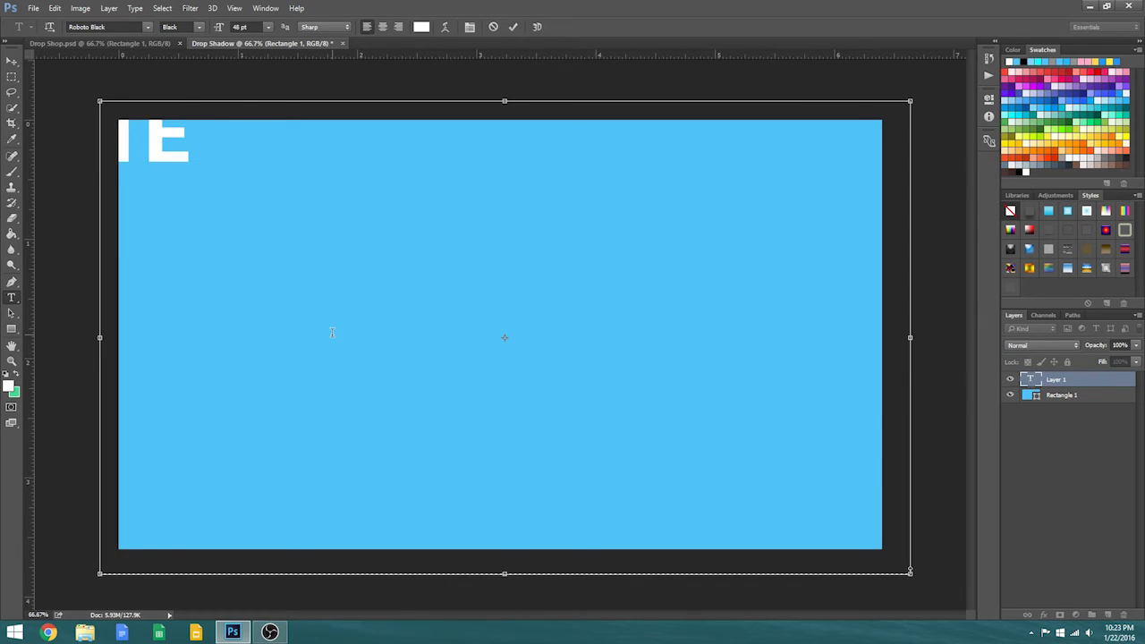
text(XT)
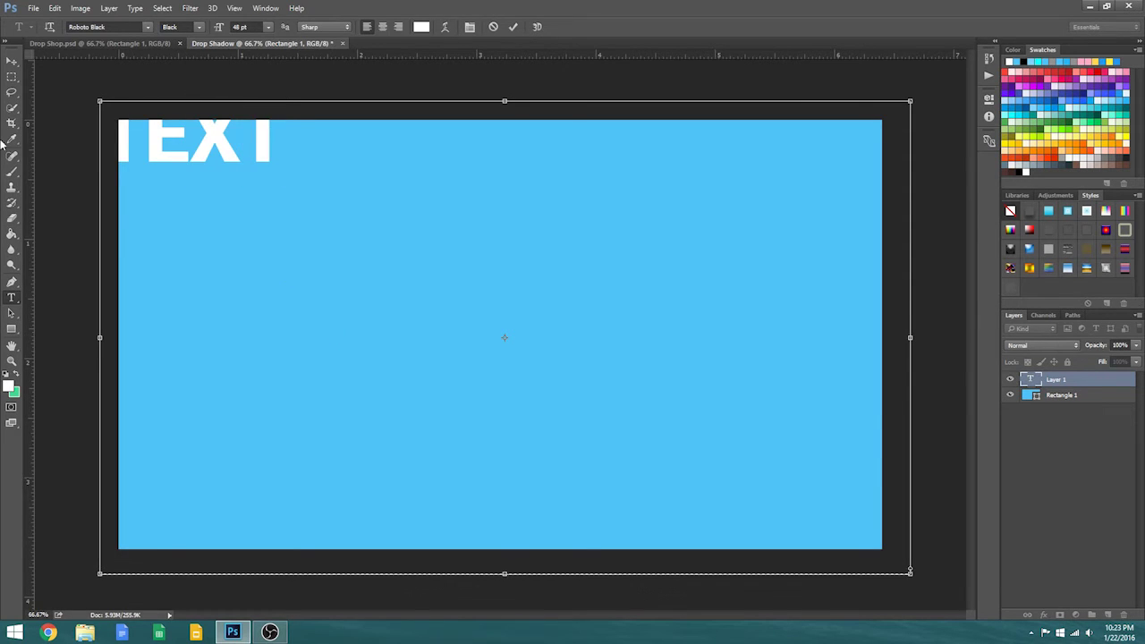
click(9, 64)
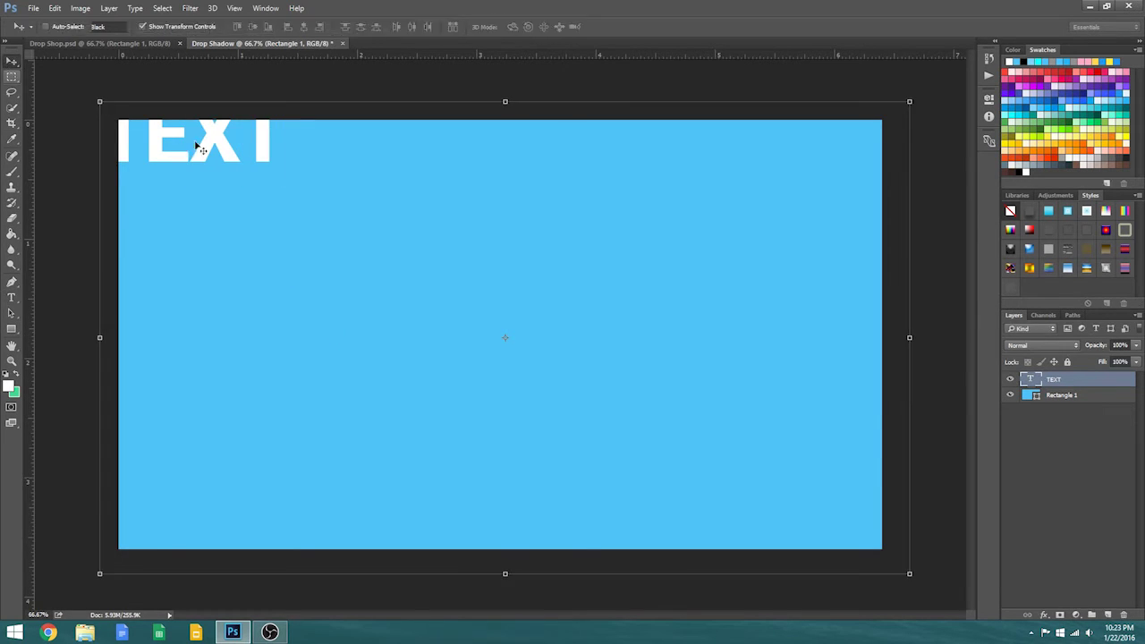
drag(210, 157, 514, 324)
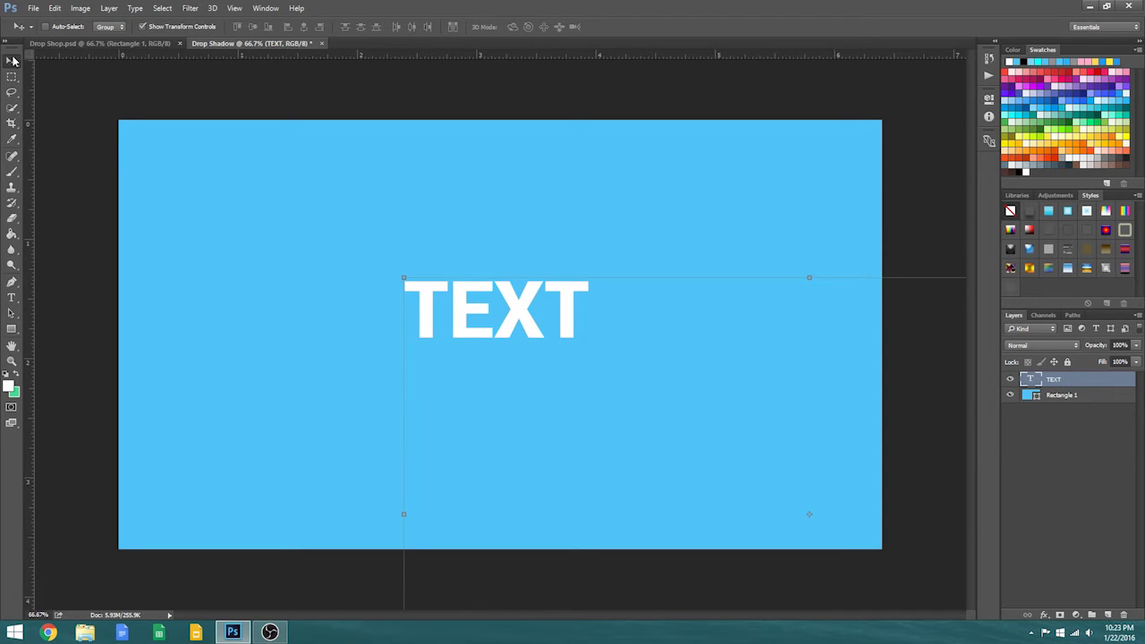
click(1066, 439)
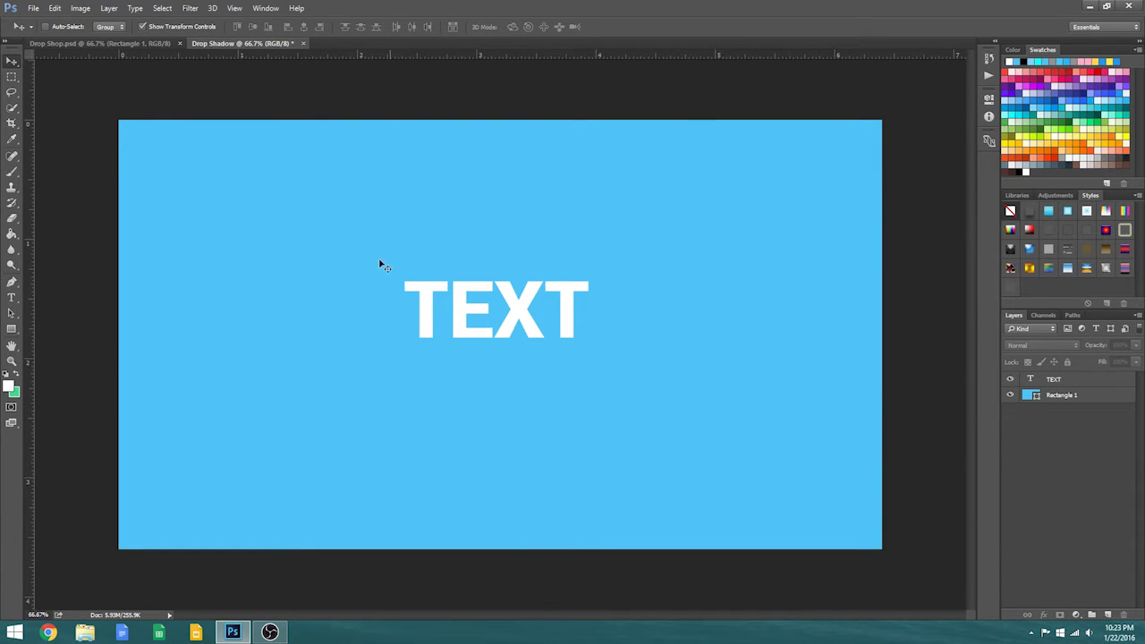
click(111, 9)
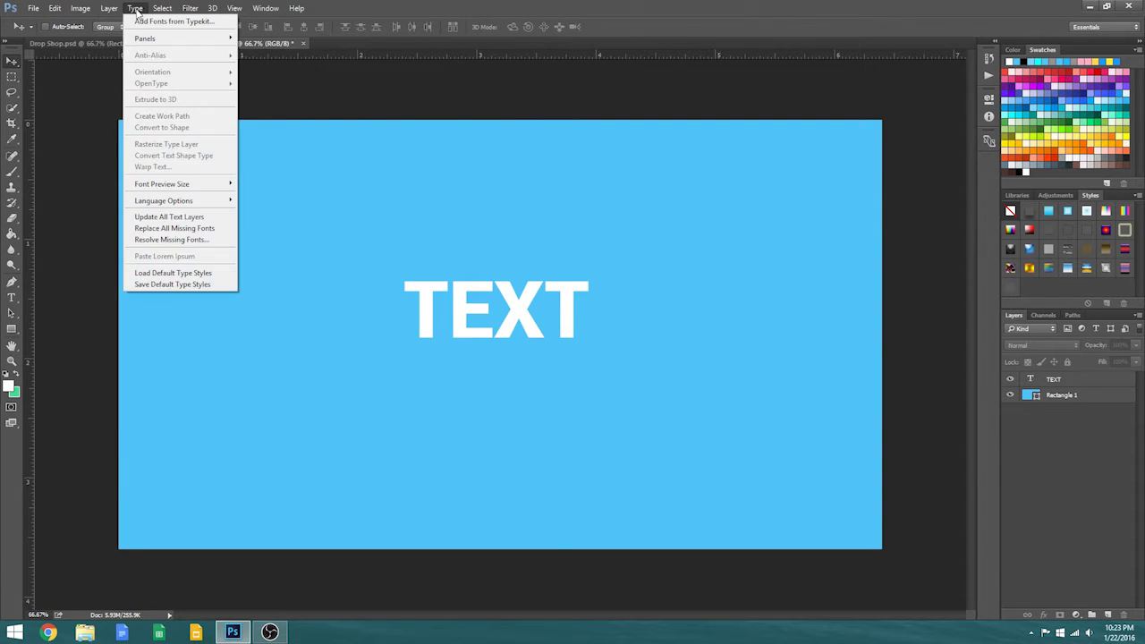
Create a new layer via Layer > New > Layer, keeping the name Layer 1
mouse_move(117, 22)
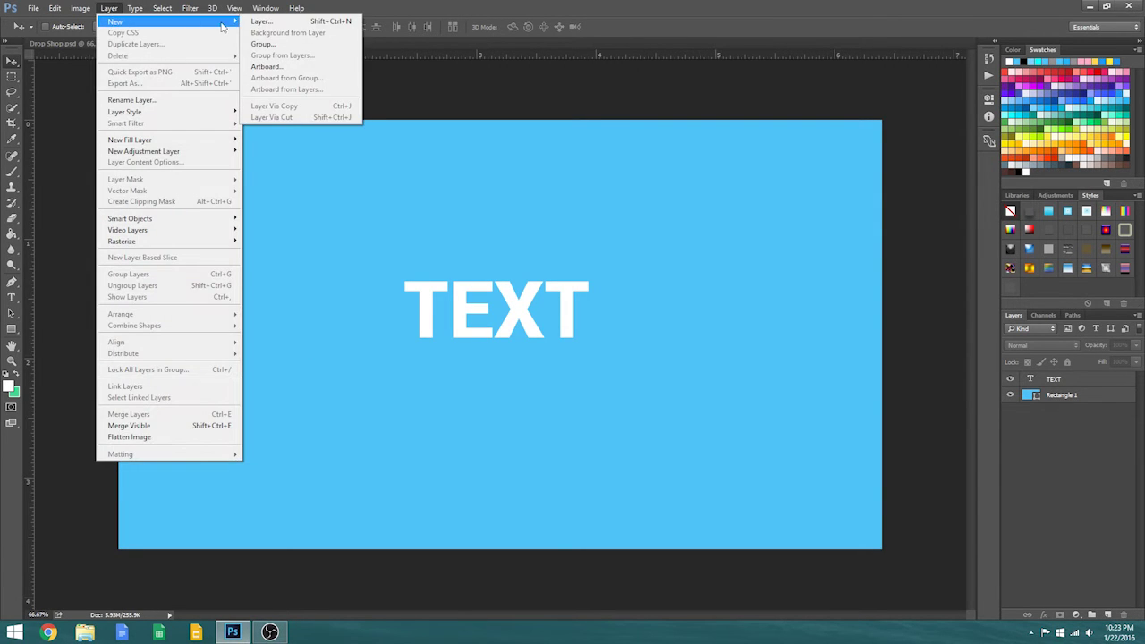
click(255, 21)
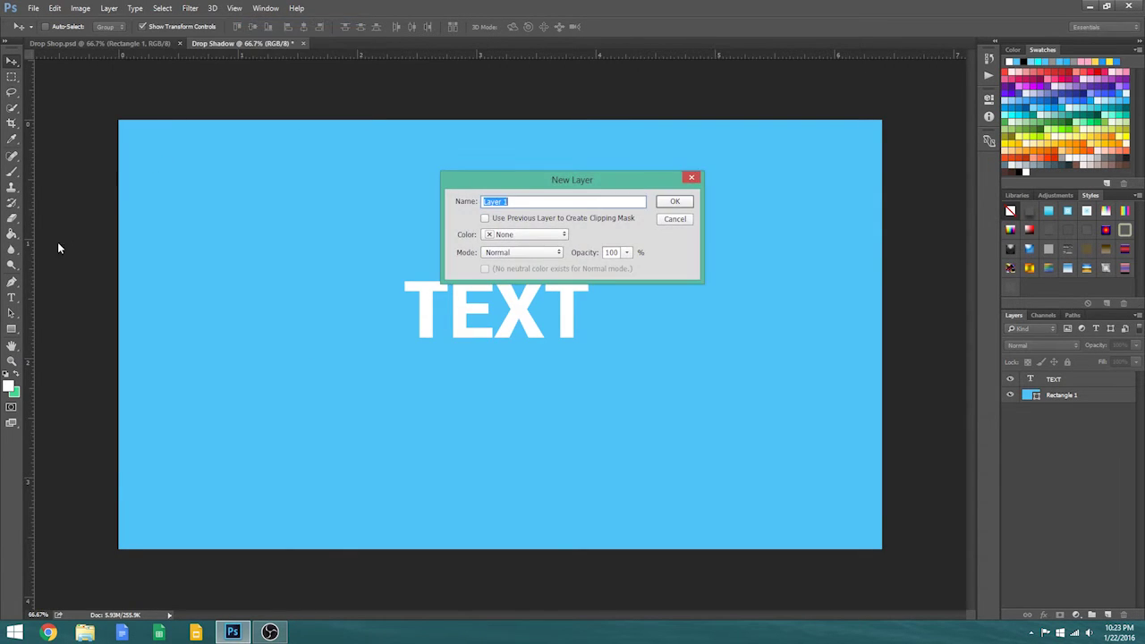
click(676, 201)
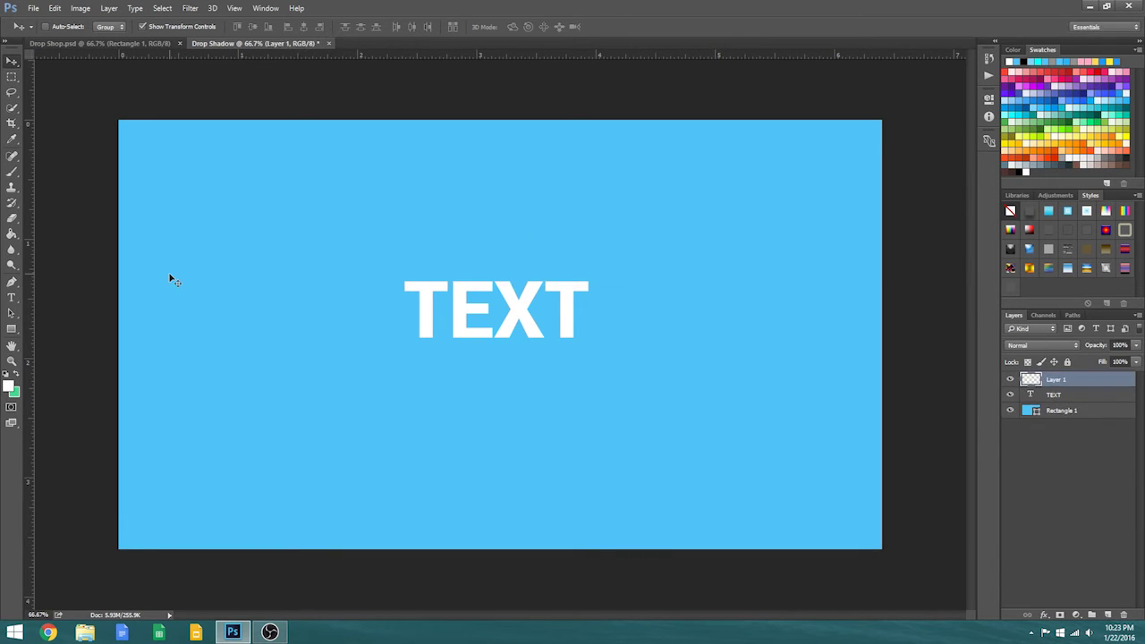
Draw a black 4 × 1270 px vertical line, Shape 1, down the left of the canvas
click(17, 329)
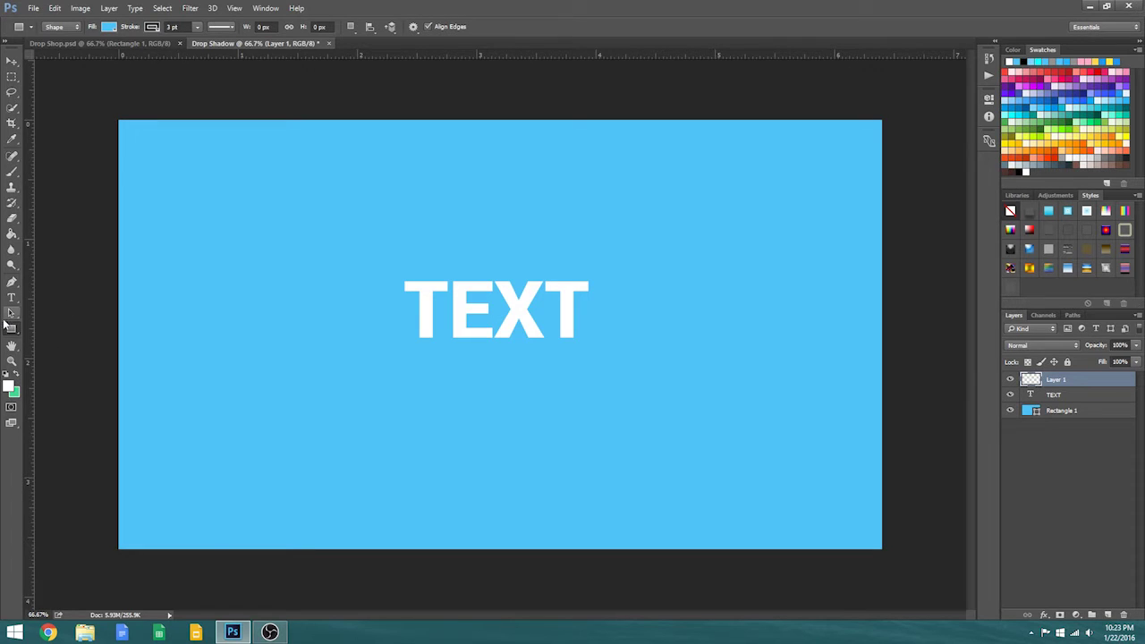
click(11, 331)
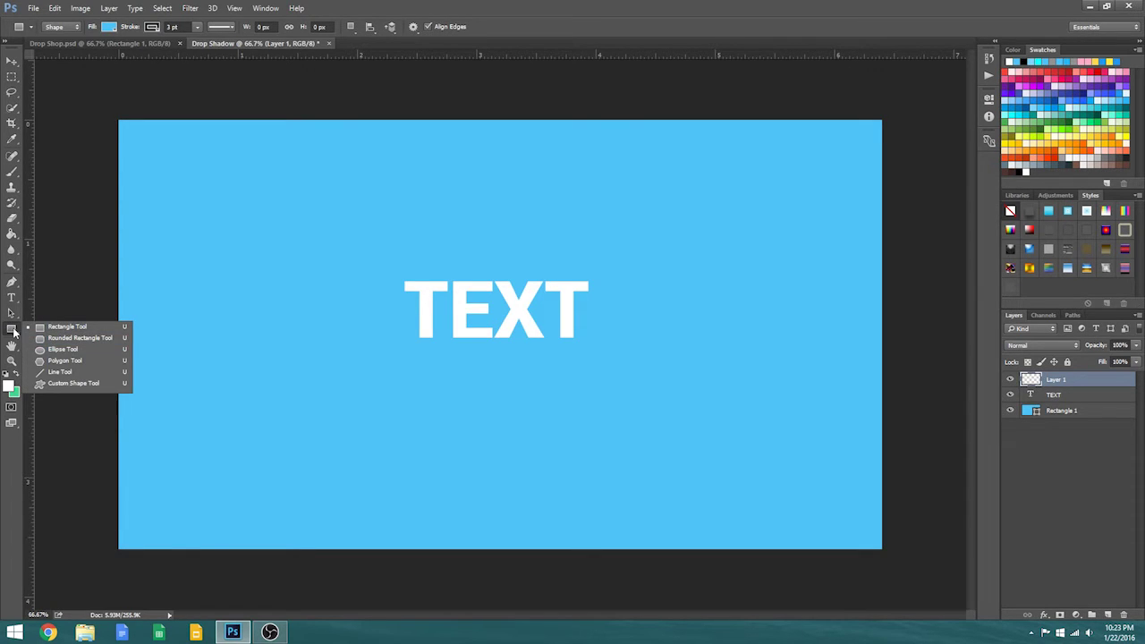
click(40, 375)
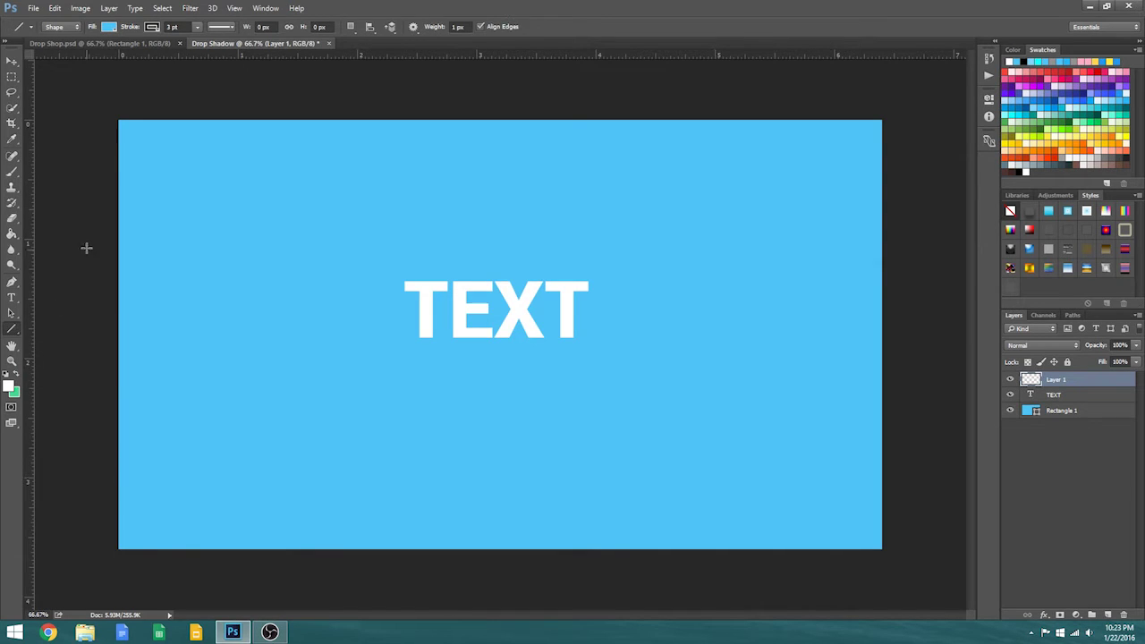
click(107, 28)
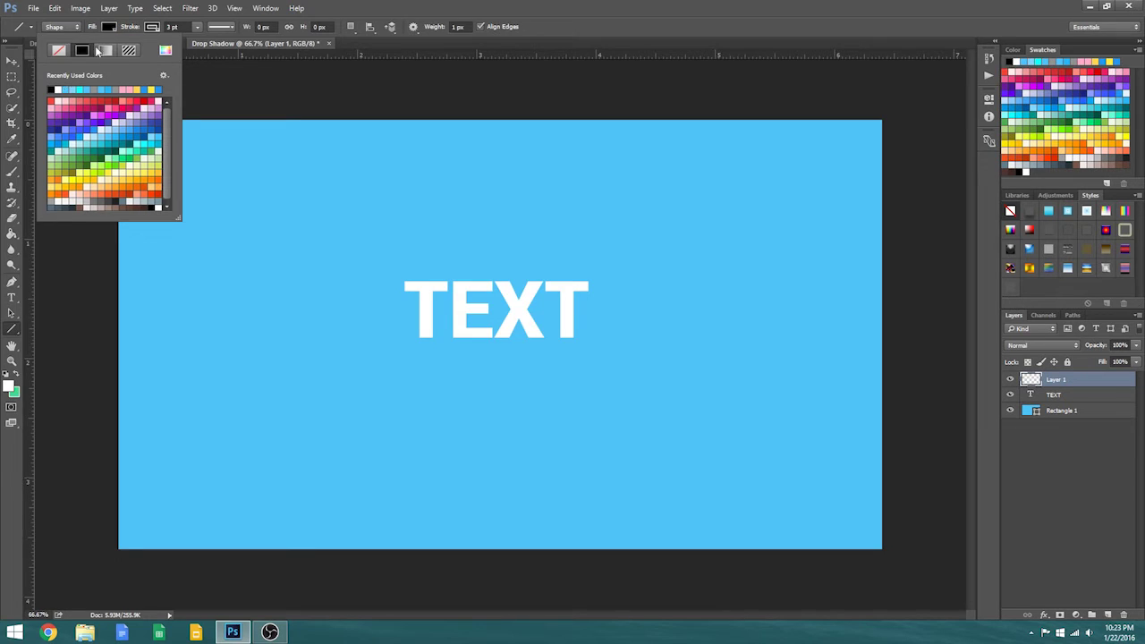
click(111, 27)
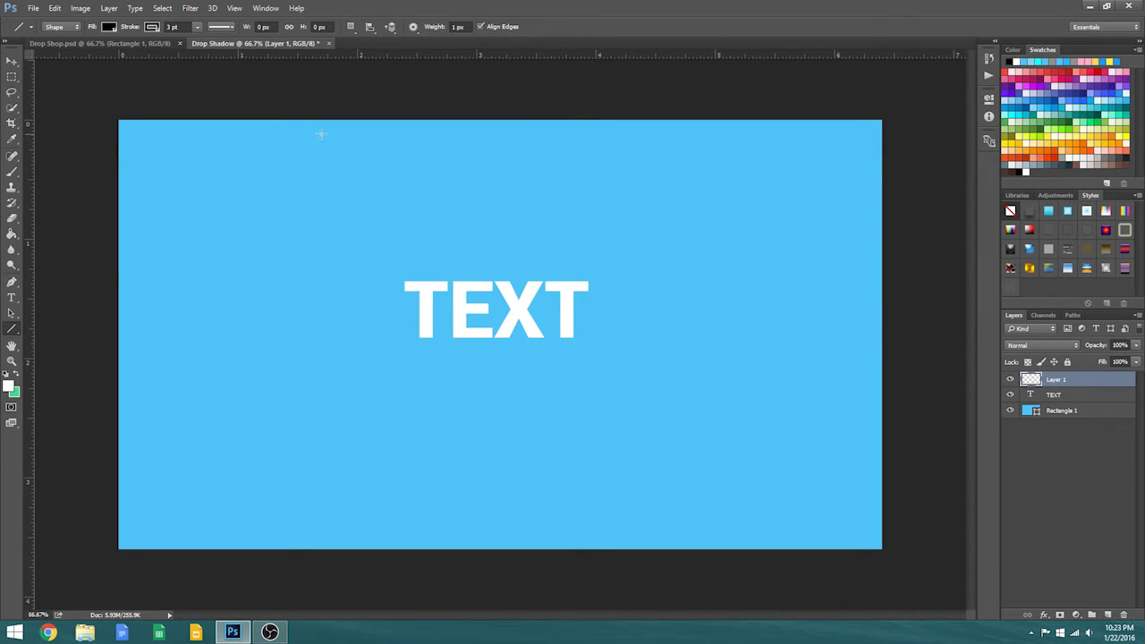
drag(328, 90, 328, 594)
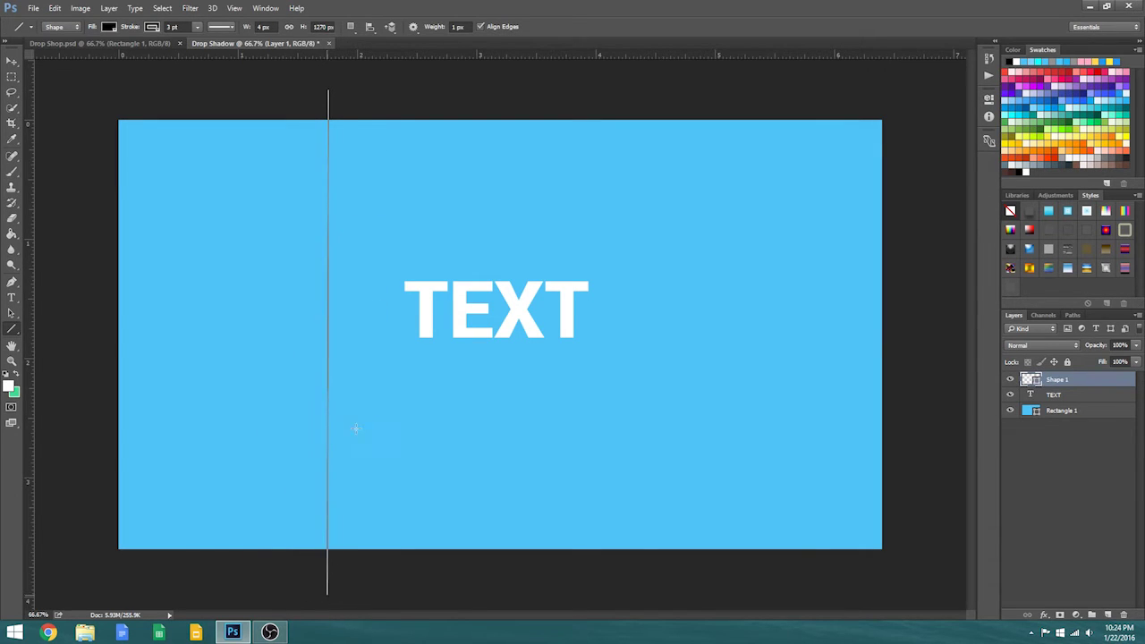
Try a slight rotation of the vertical line, then discard it
click(12, 61)
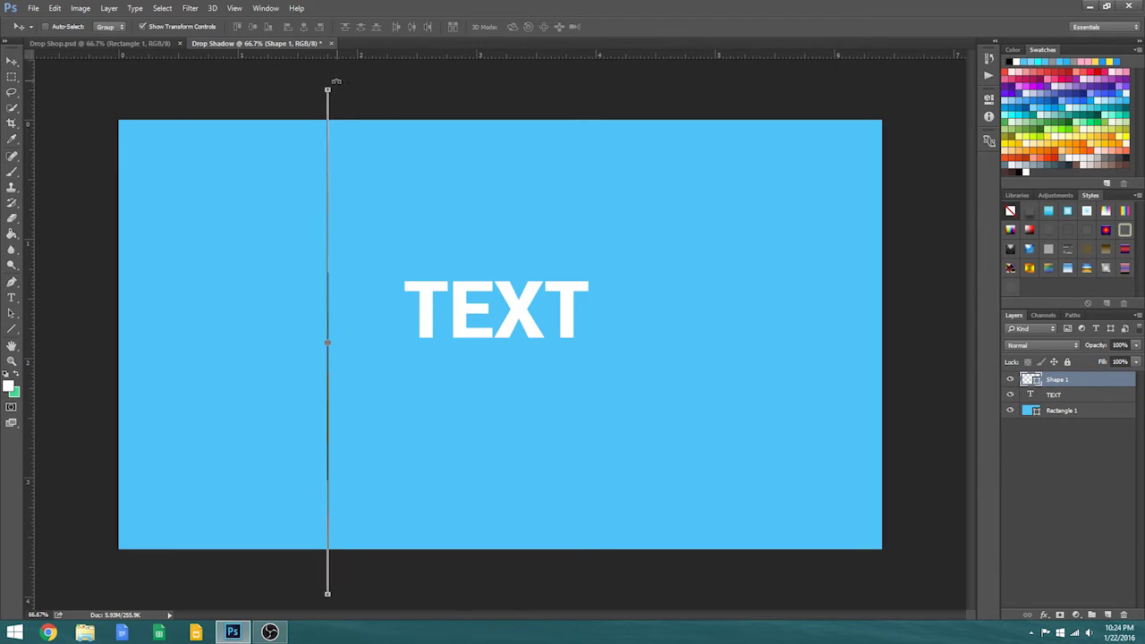
drag(341, 80, 327, 79)
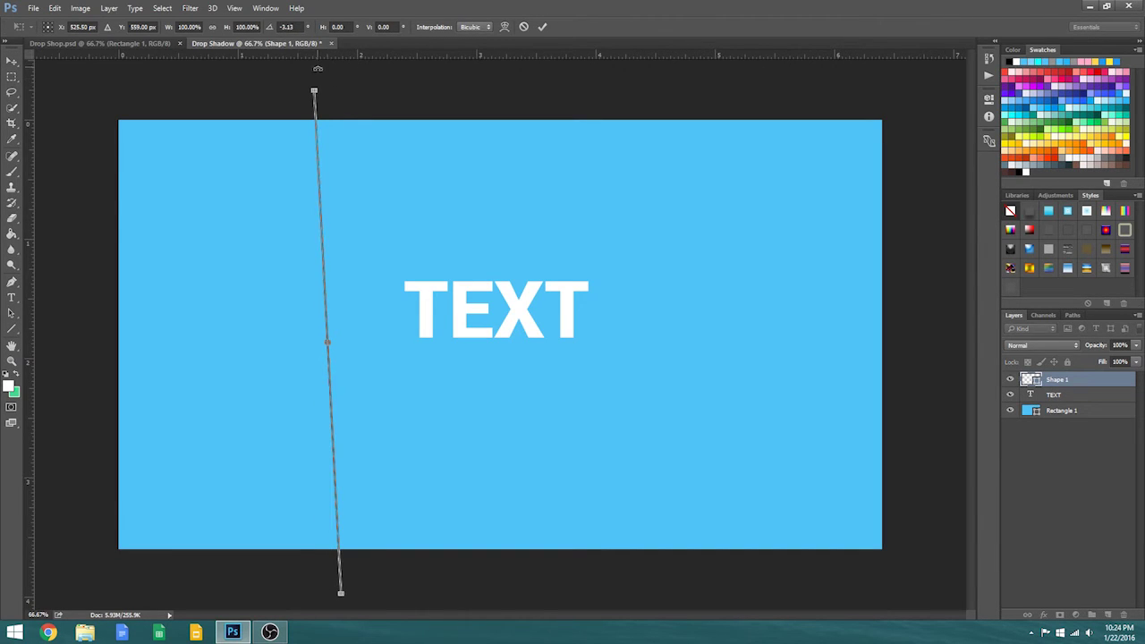
click(13, 60)
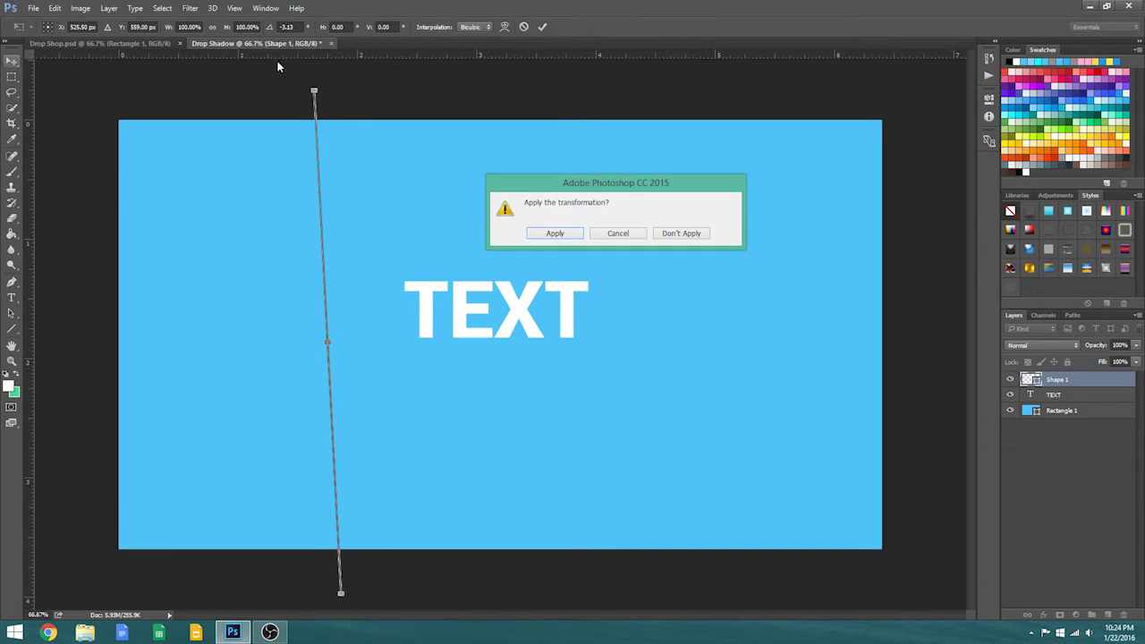
click(694, 233)
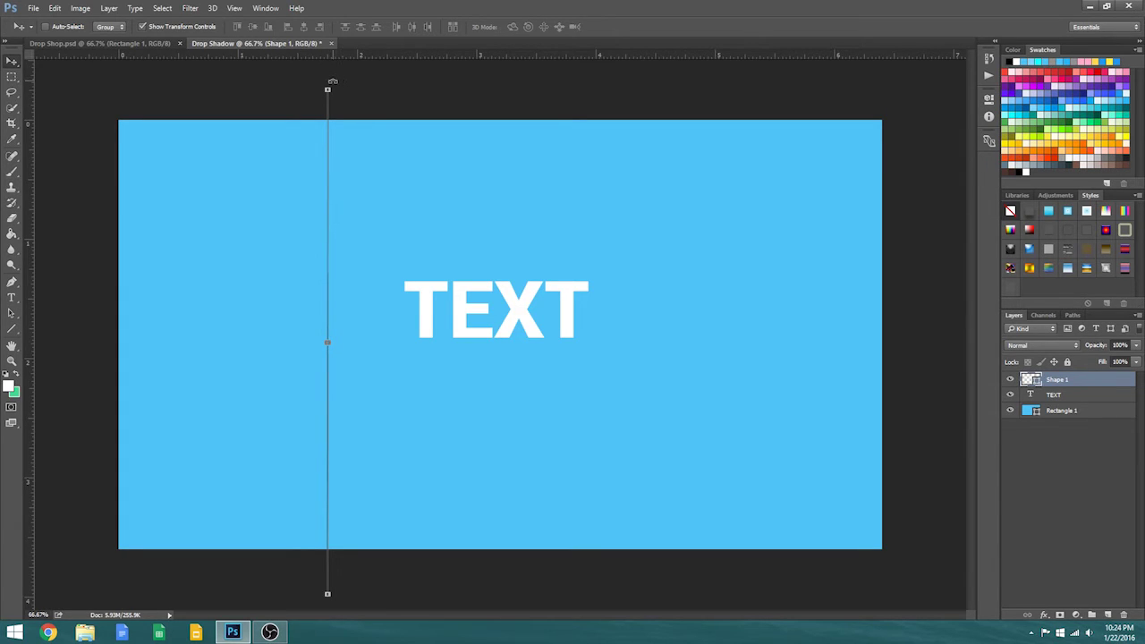
Rotate the line to -45° and move it down-right beside the TEXT
drag(333, 82, 214, 145)
click(268, 28)
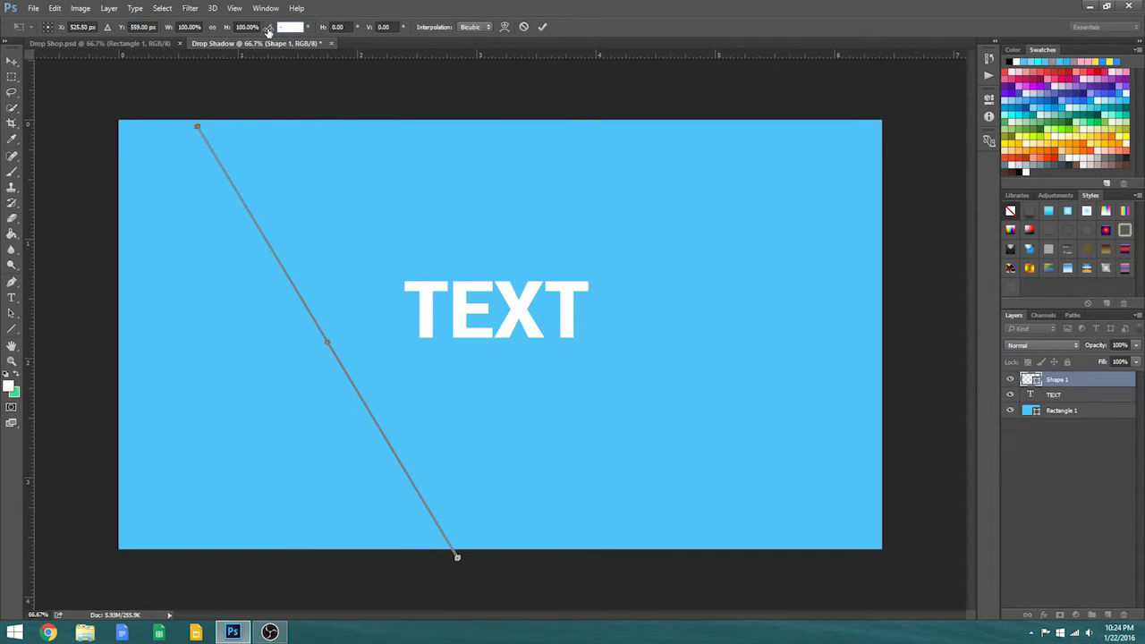
text(-45)
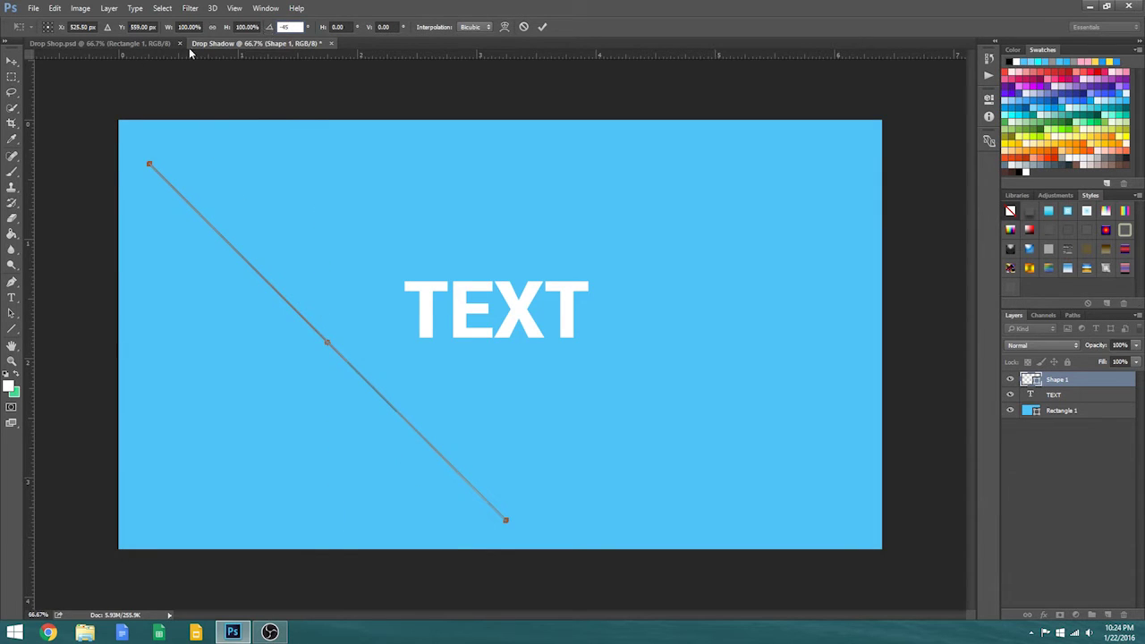
click(11, 61)
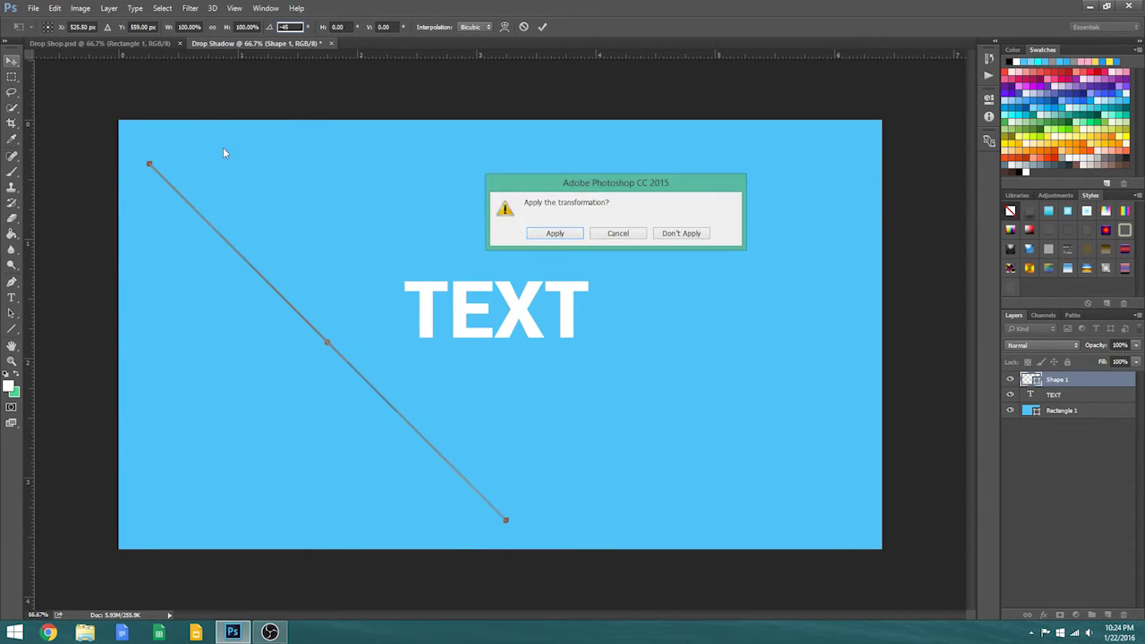
click(556, 234)
drag(385, 368, 500, 393)
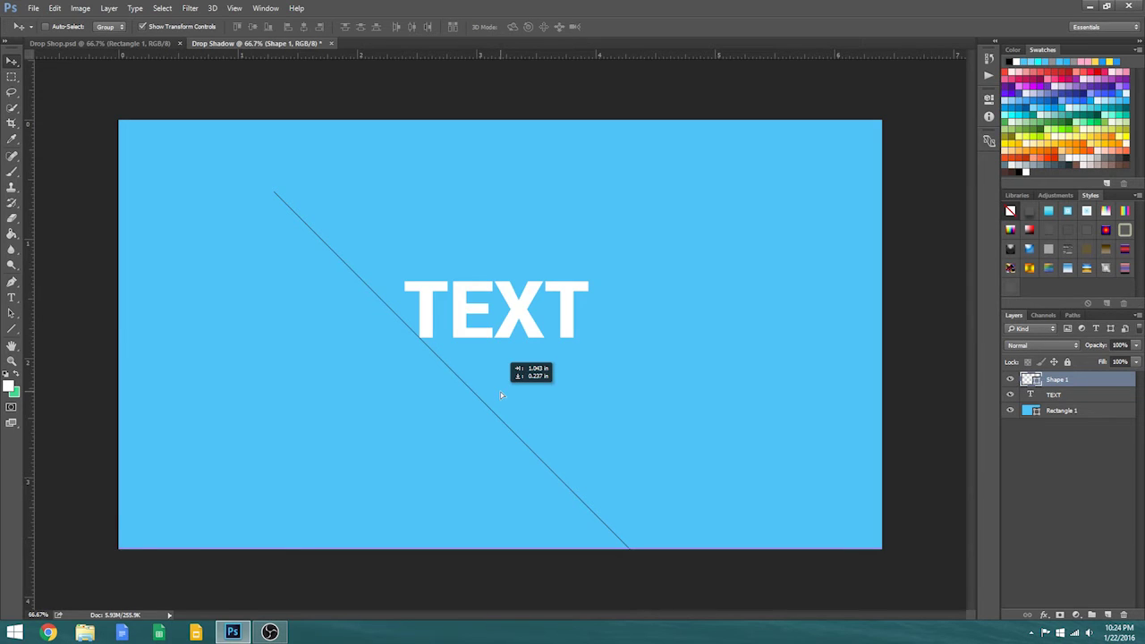
Nudge the diagonal line so it grazes the TEXT's lower-left corner and ends at the canvas bottom
mouse_move(500, 393)
mouse_down()
mouse_move(463, 349)
mouse_move(464, 409)
mouse_move(493, 388)
mouse_up()
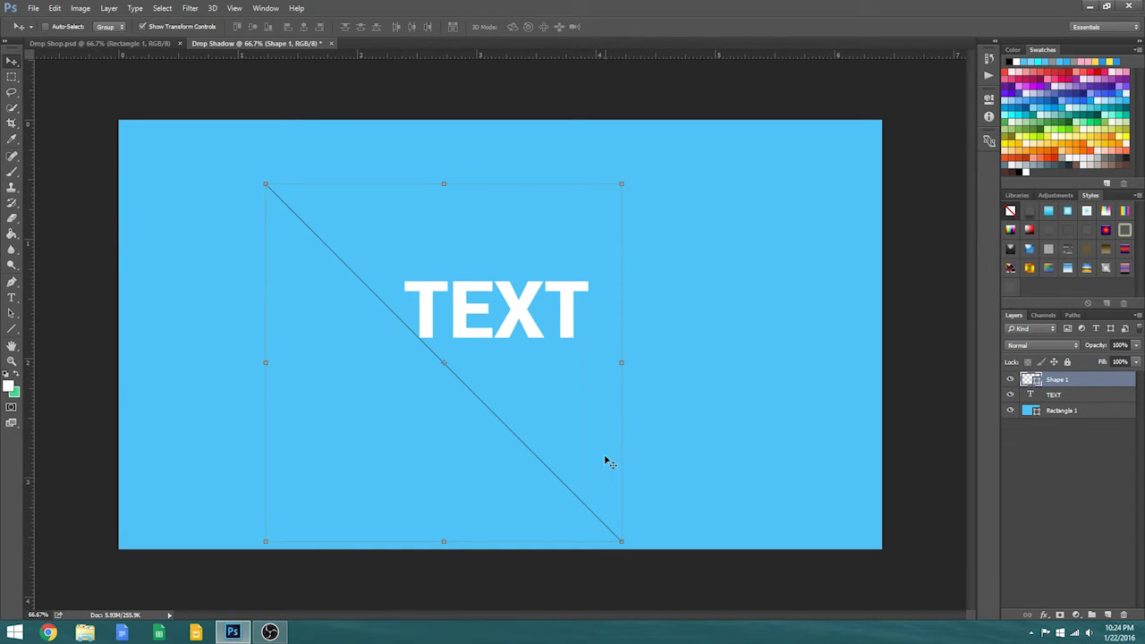
drag(478, 401, 483, 404)
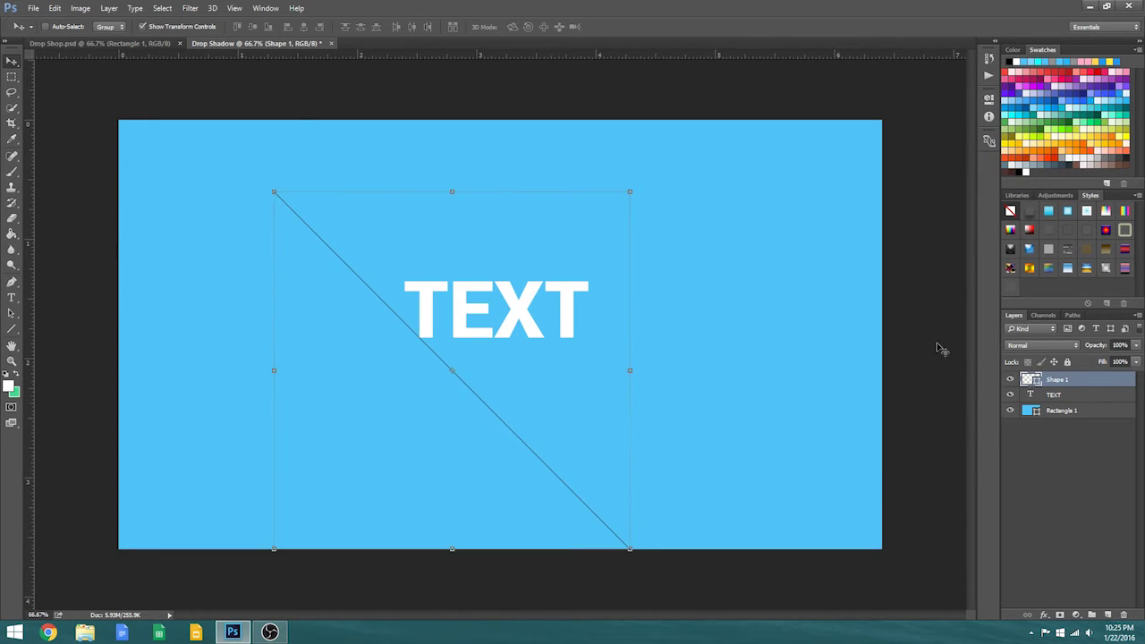
Duplicate the line as Shape 1 copy, move it across the TEXT's middle, and zoom to 100%
right_click(1088, 382)
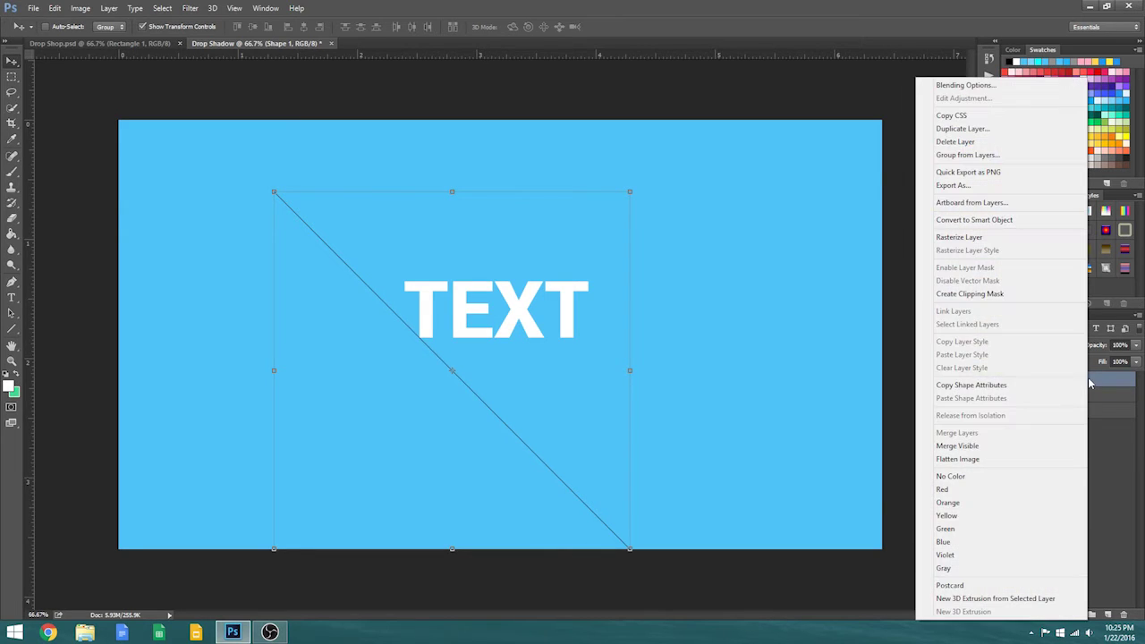
click(1020, 130)
click(676, 195)
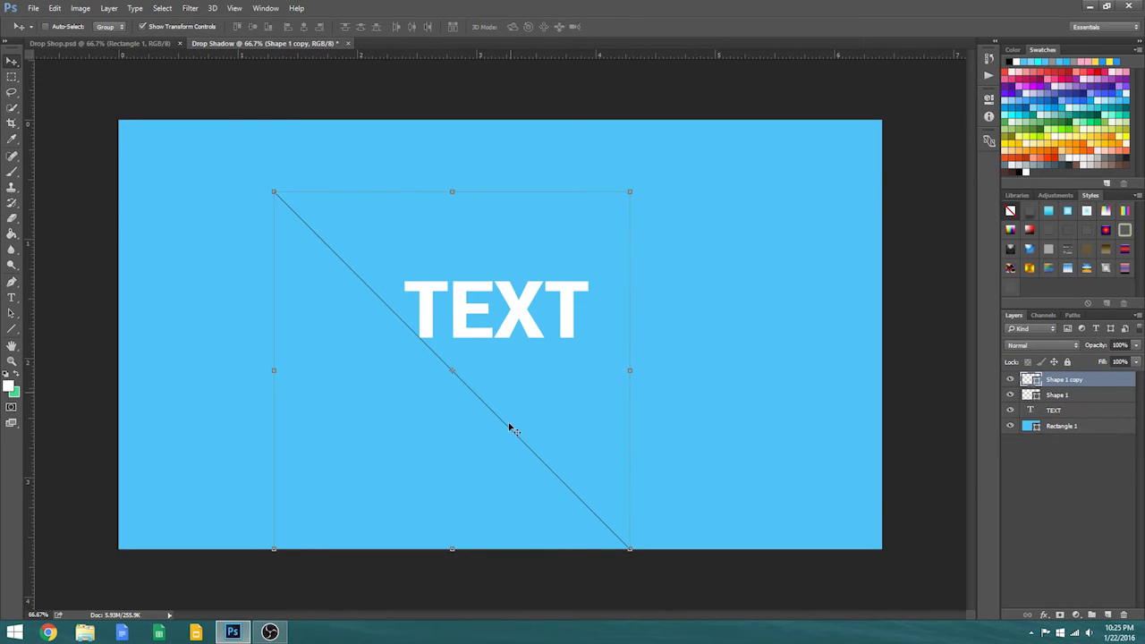
drag(549, 430, 626, 426)
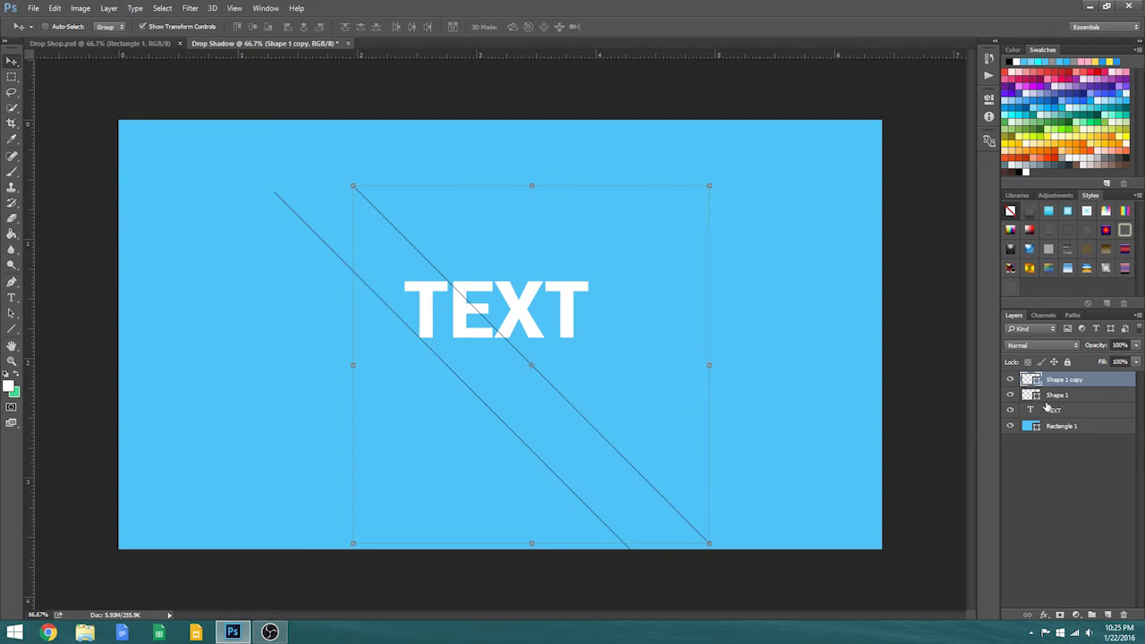
click(12, 360)
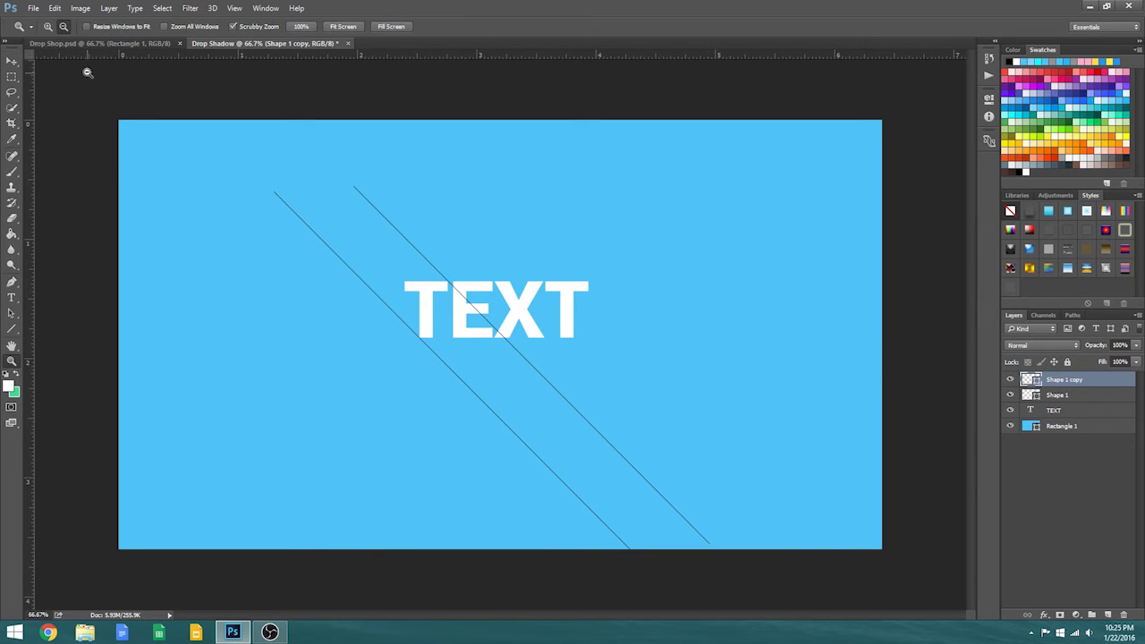
click(502, 323)
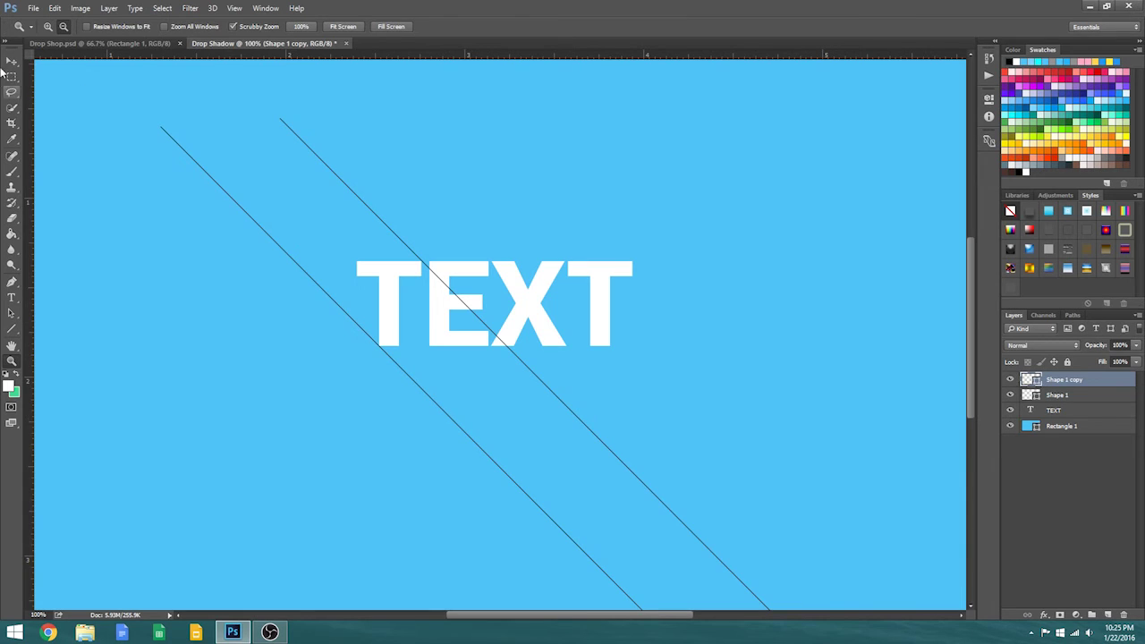
Duplicate the line layer as Shape 1 copy 2 and shift it right as the third parallel line
click(12, 330)
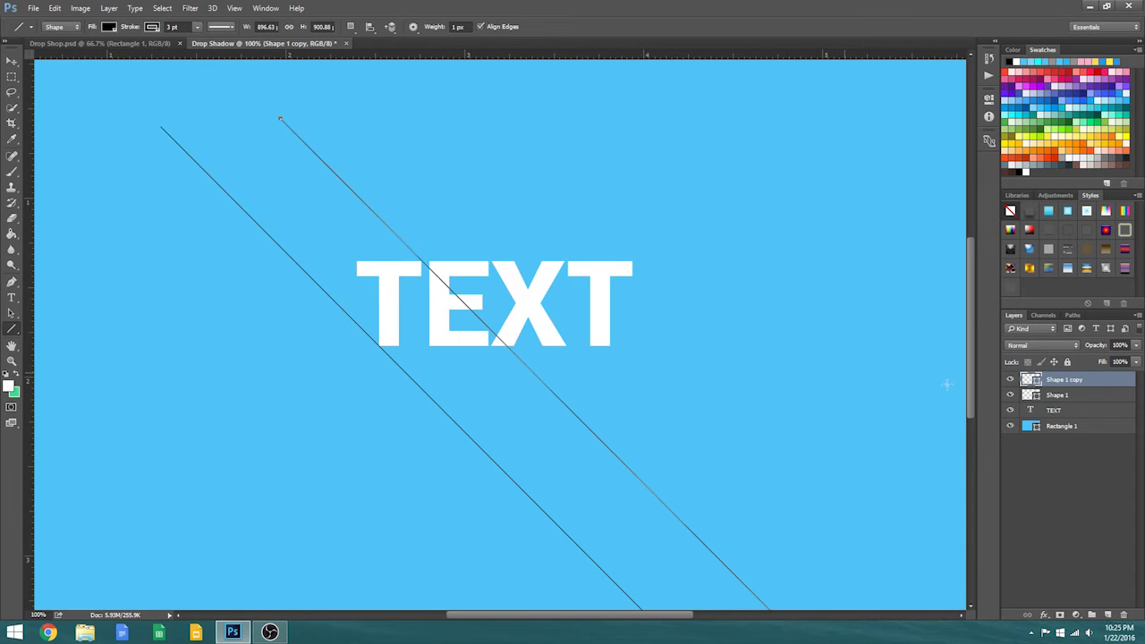
right_click(1092, 383)
click(977, 130)
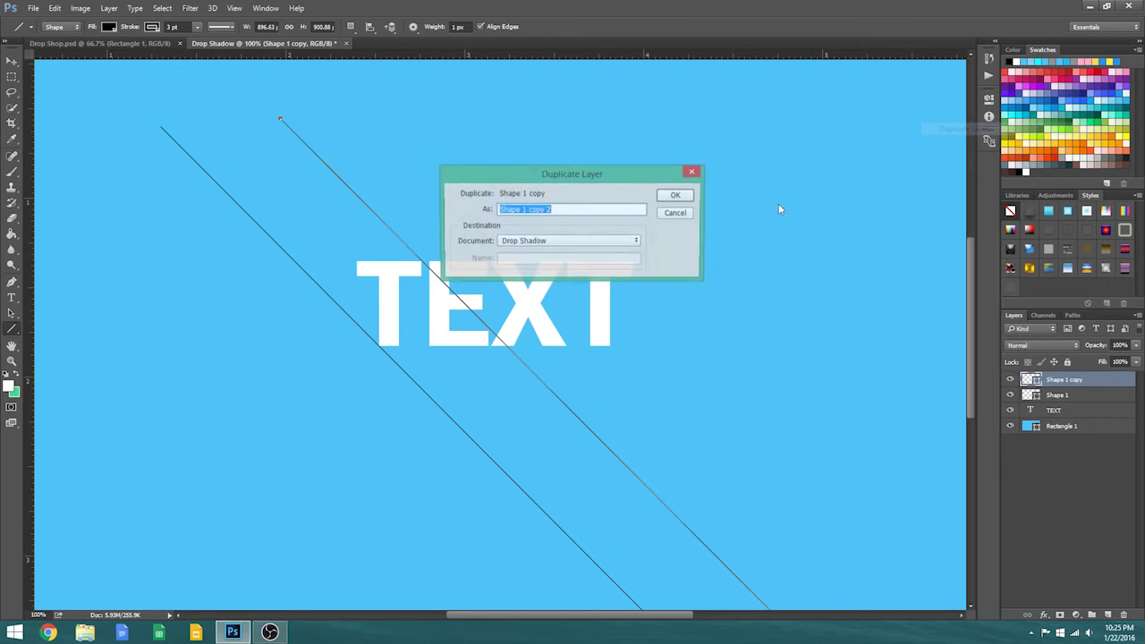
click(676, 194)
drag(576, 440, 624, 426)
click(54, 8)
click(67, 22)
key(v)
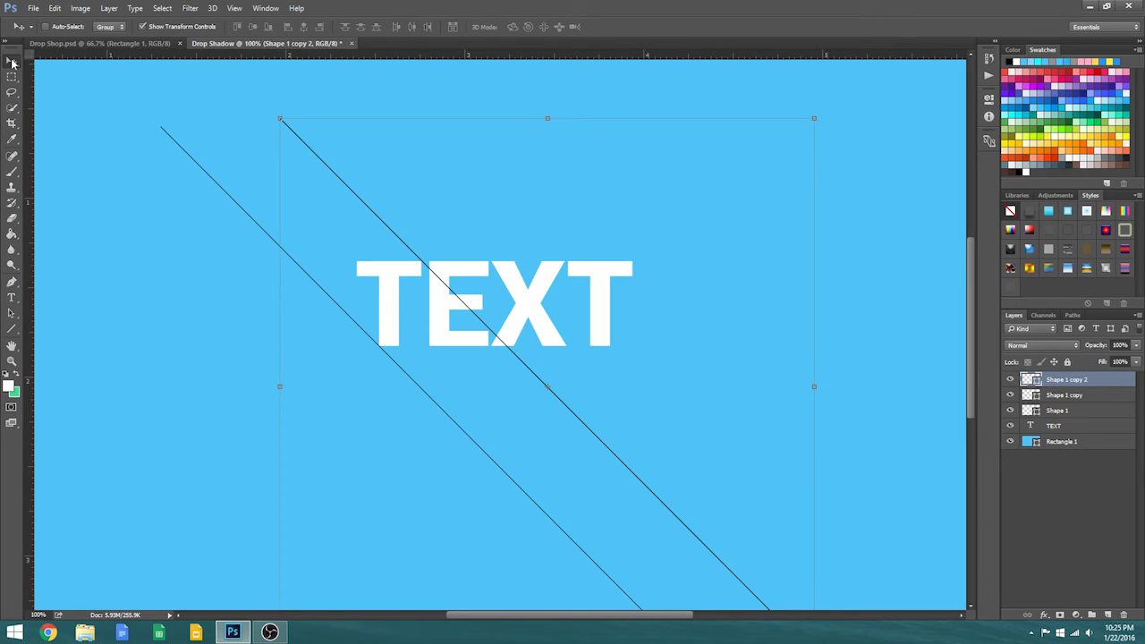
drag(615, 366, 653, 386)
Add Shape 1 copy 3 and copy 4, each moved further right as the fourth and fifth lines
right_click(1094, 383)
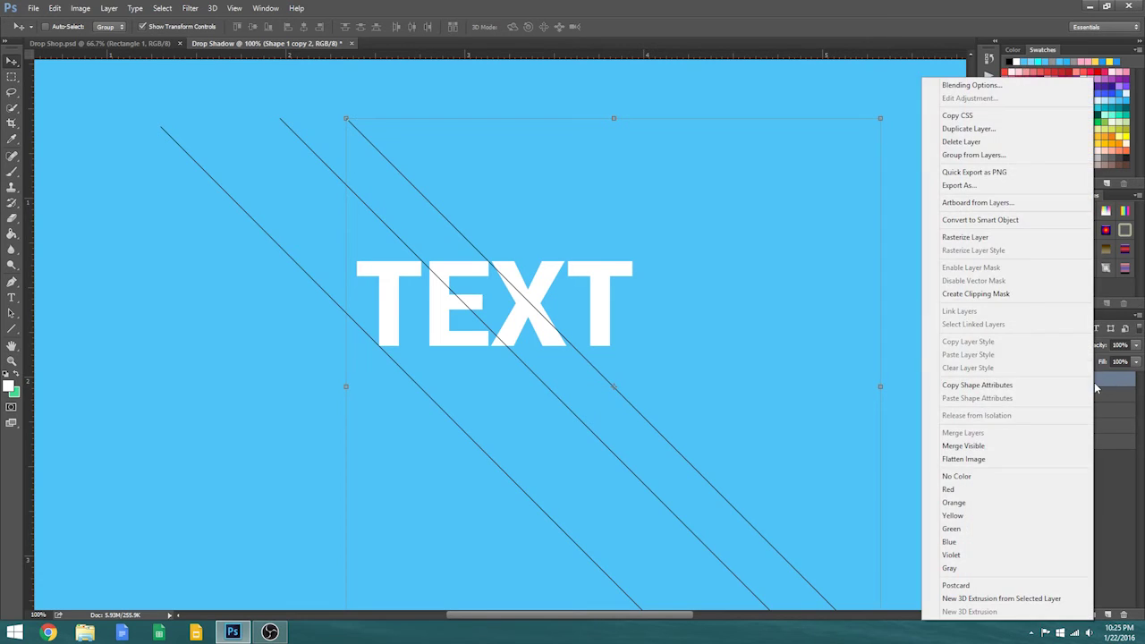
click(1024, 133)
click(677, 195)
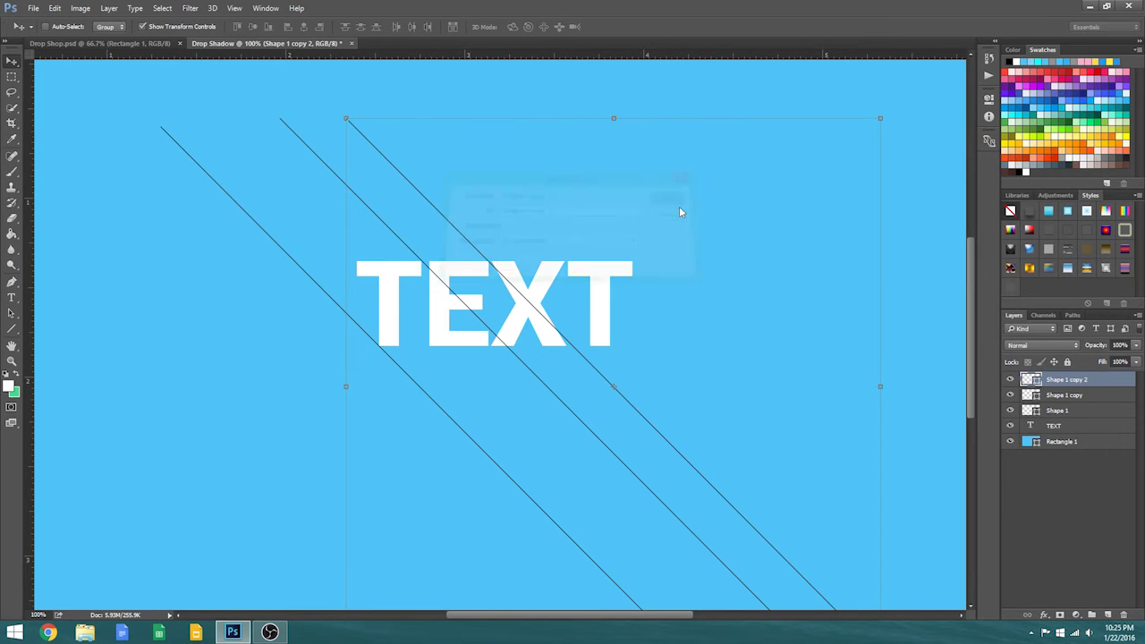
drag(638, 378, 694, 382)
right_click(1093, 382)
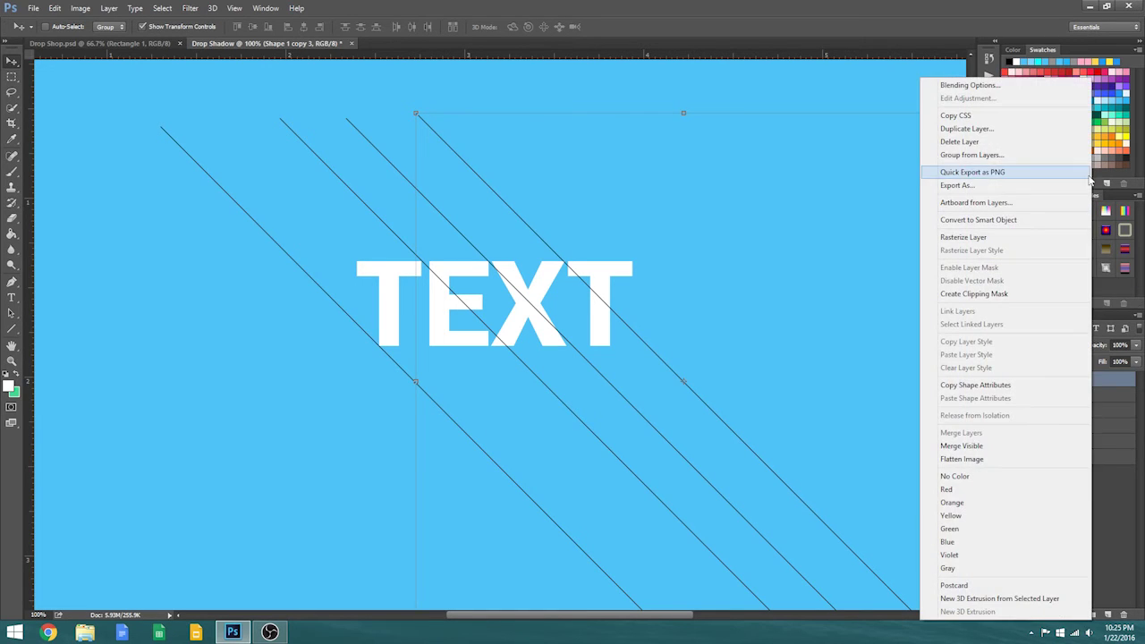
click(1049, 131)
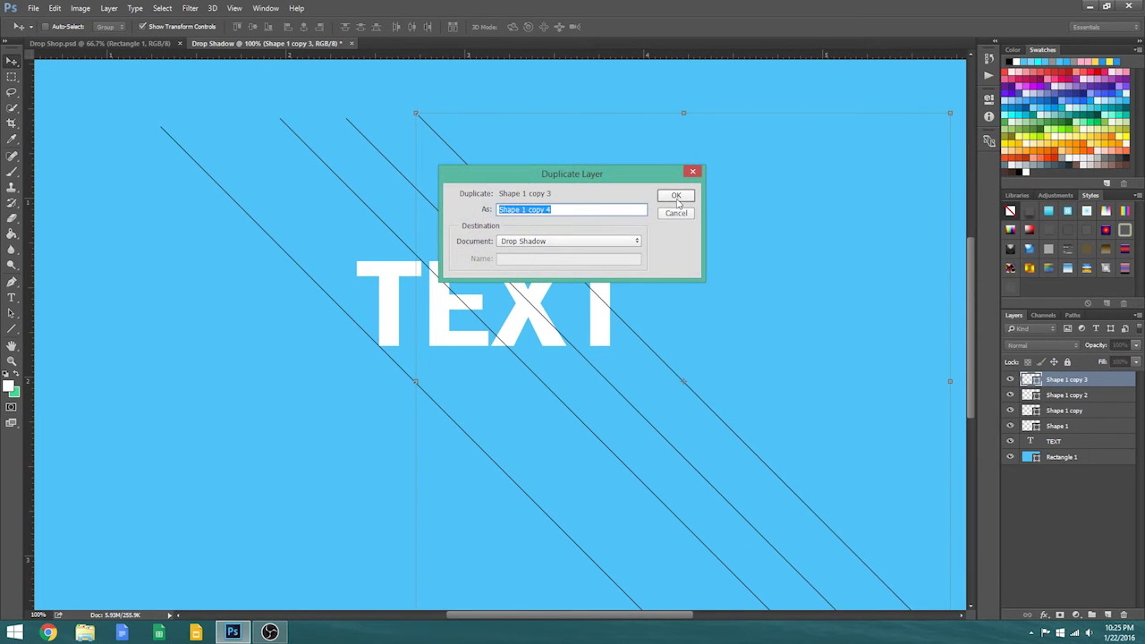
click(677, 202)
drag(728, 391, 780, 399)
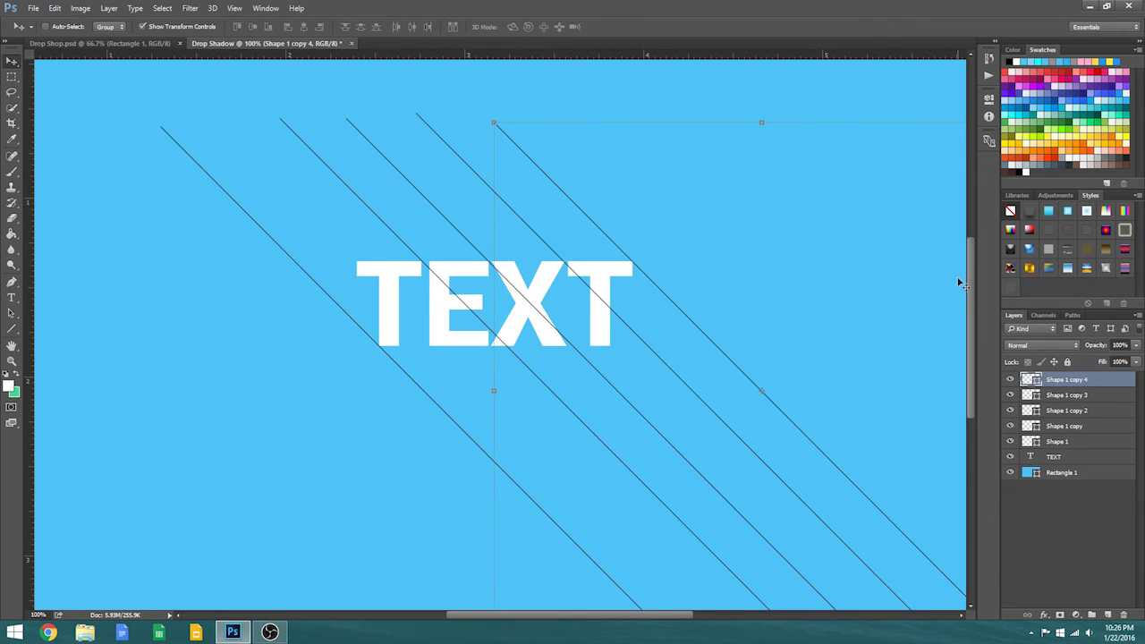
Nudge the rightmost line, Shape 1 copy 4, slightly right and down
drag(971, 291, 974, 422)
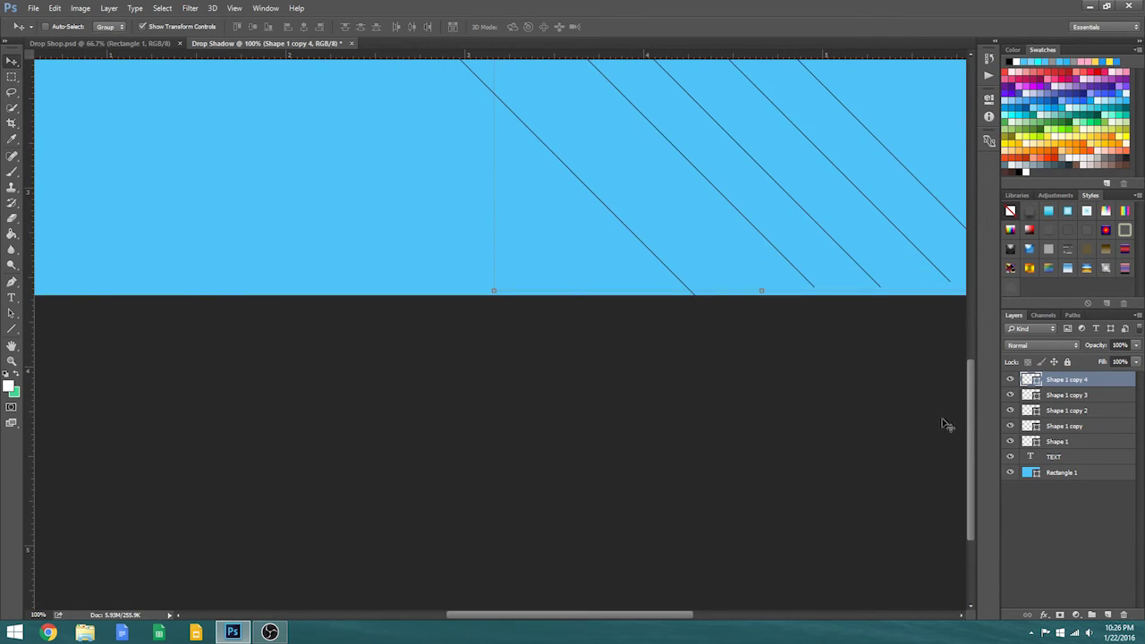
drag(694, 613, 716, 613)
drag(842, 232, 853, 237)
Zoom out to 66.7% to show the full canvas and shift the rightmost line slightly left
click(12, 360)
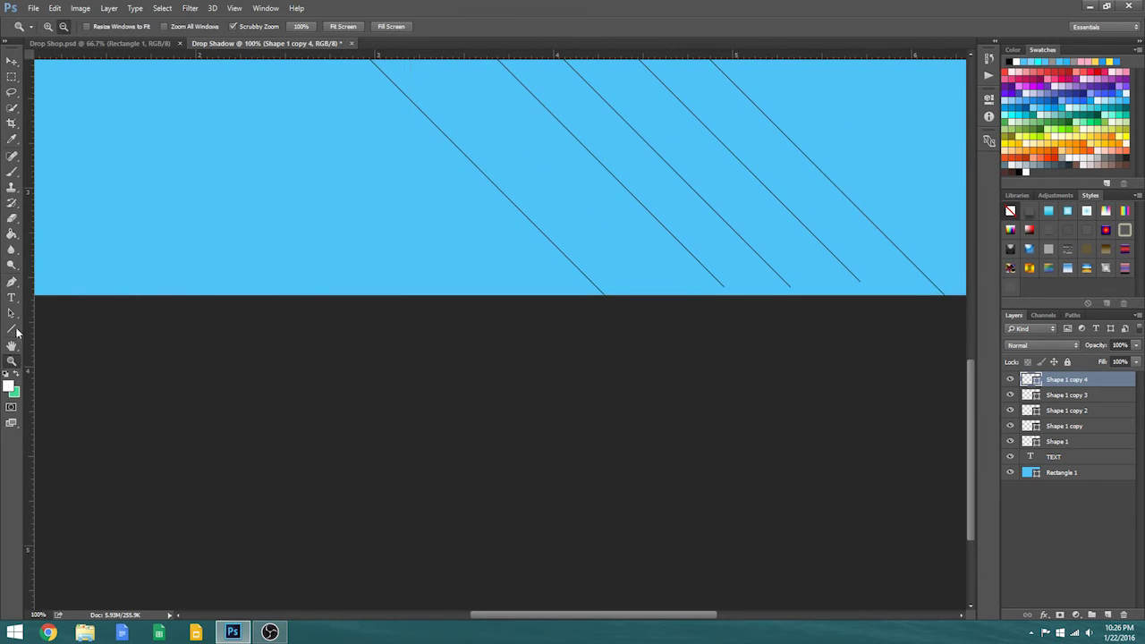
click(63, 26)
click(188, 174)
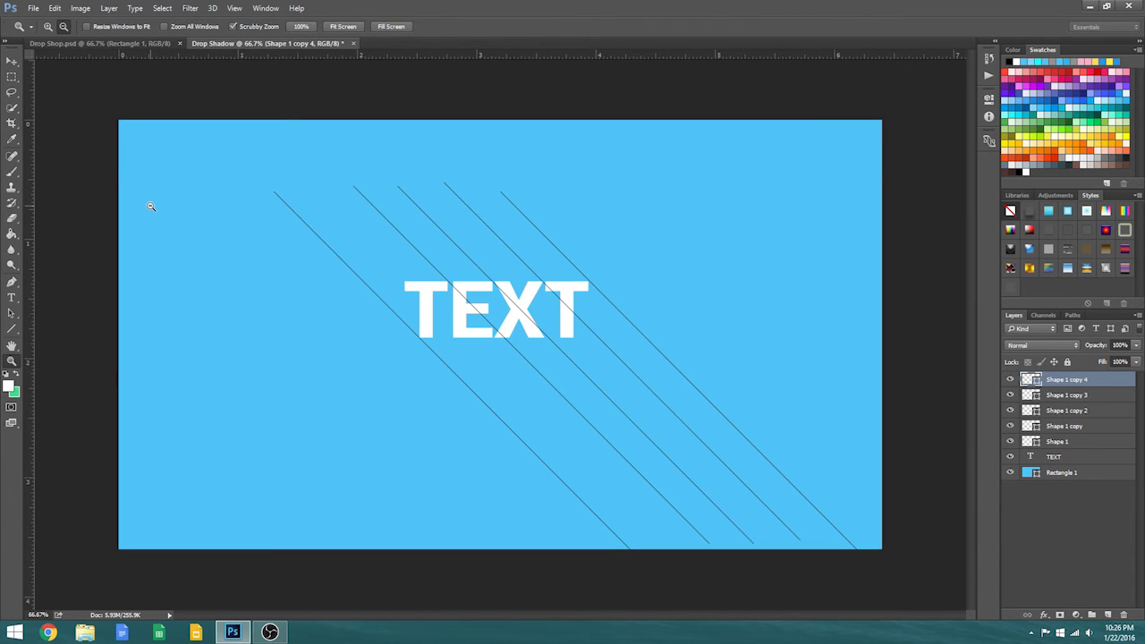
click(11, 60)
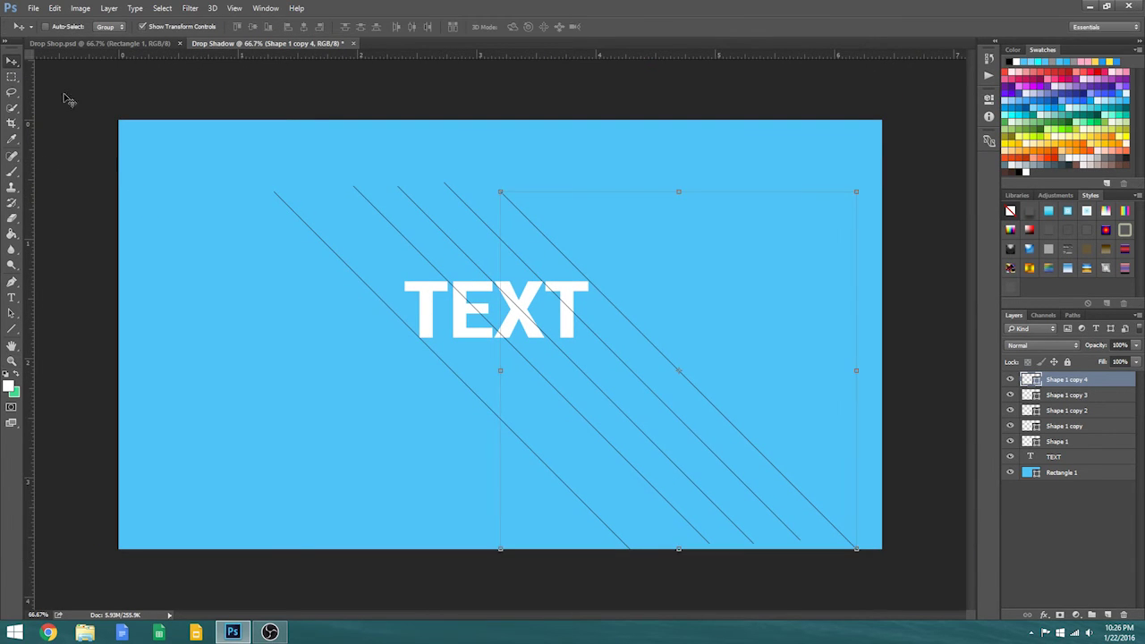
drag(689, 347, 686, 349)
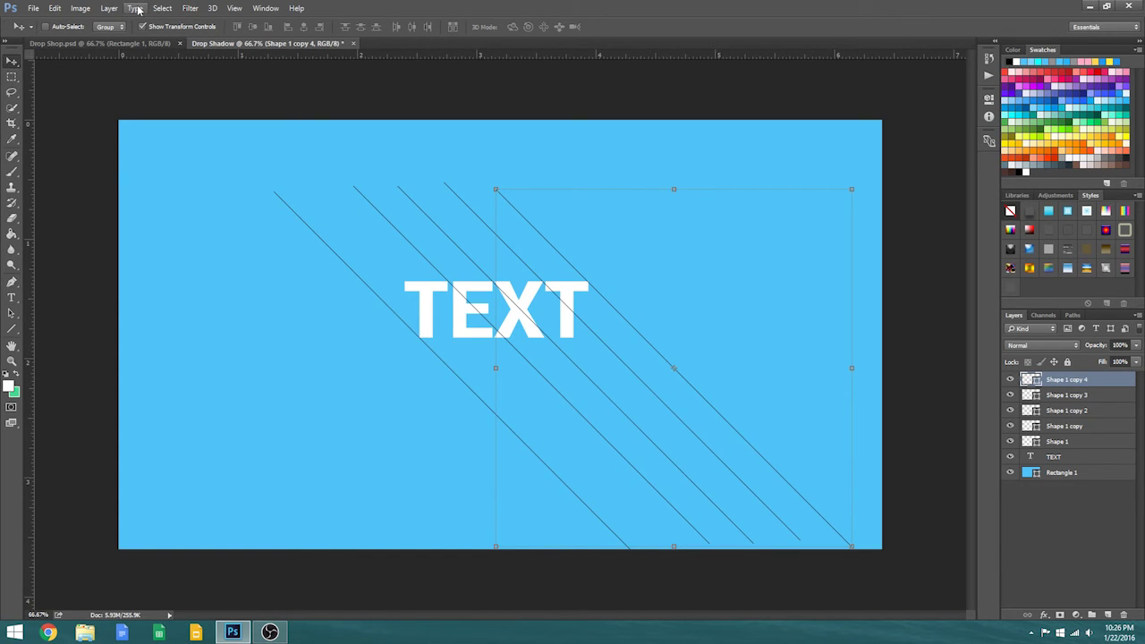
Create an empty Layer 1 via Layer > New > Layer and set the Pen tool's shape fill to black
click(109, 9)
mouse_move(130, 22)
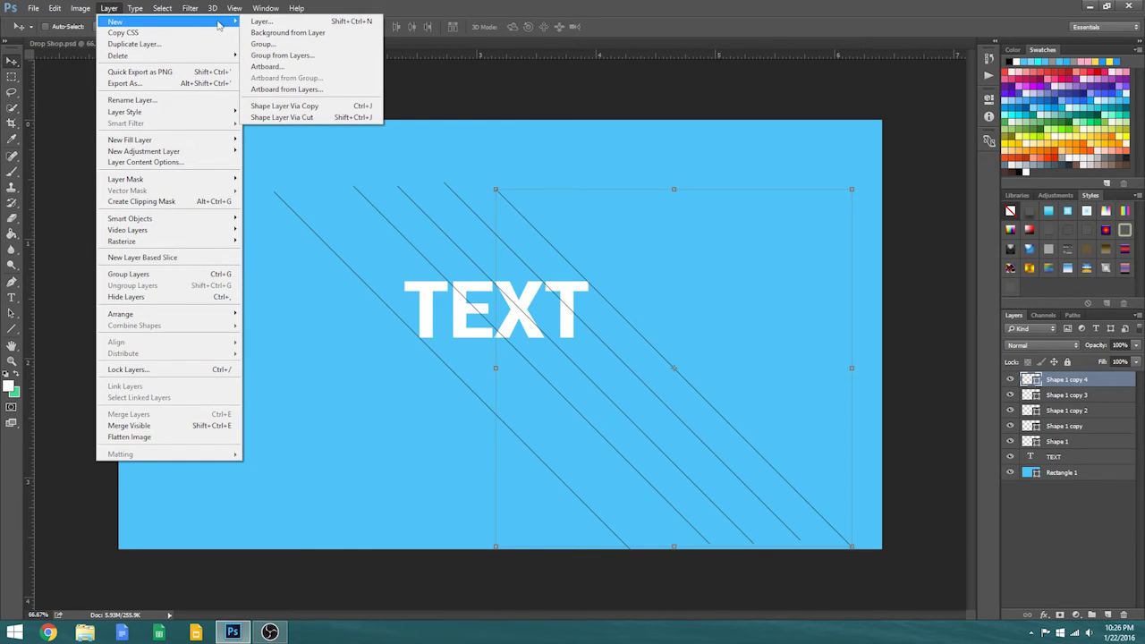
click(262, 23)
click(675, 202)
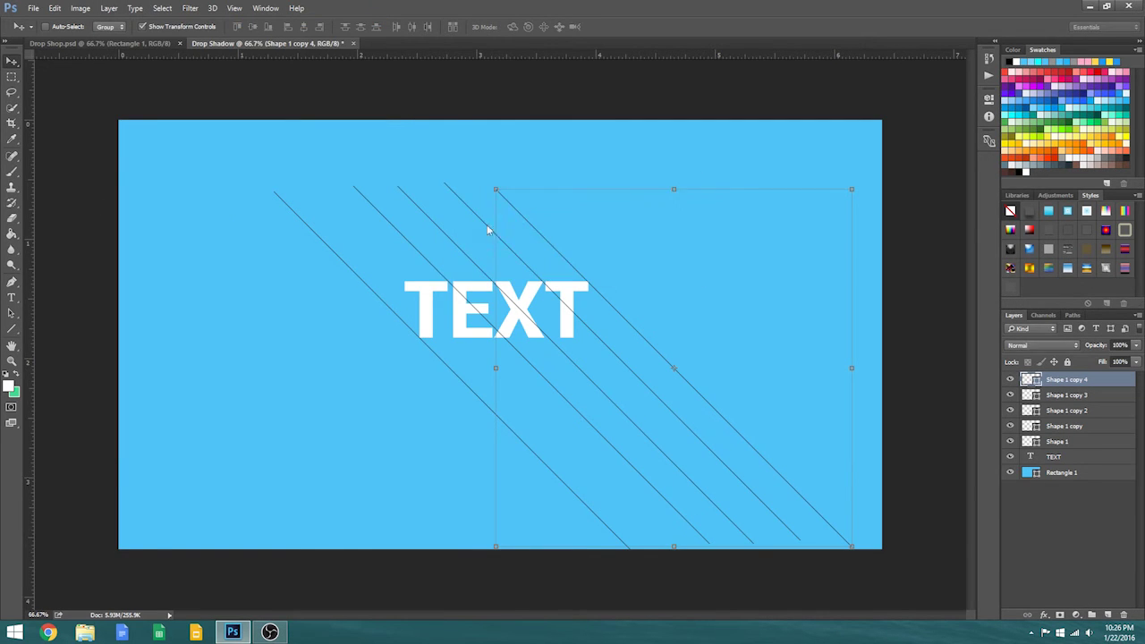
click(12, 282)
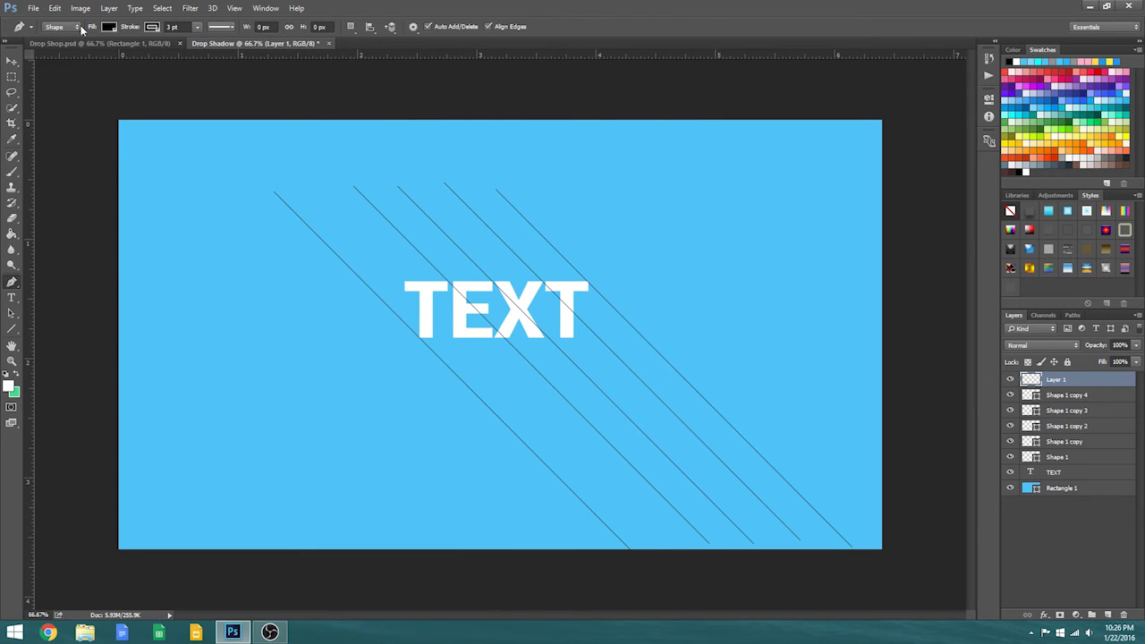
click(109, 27)
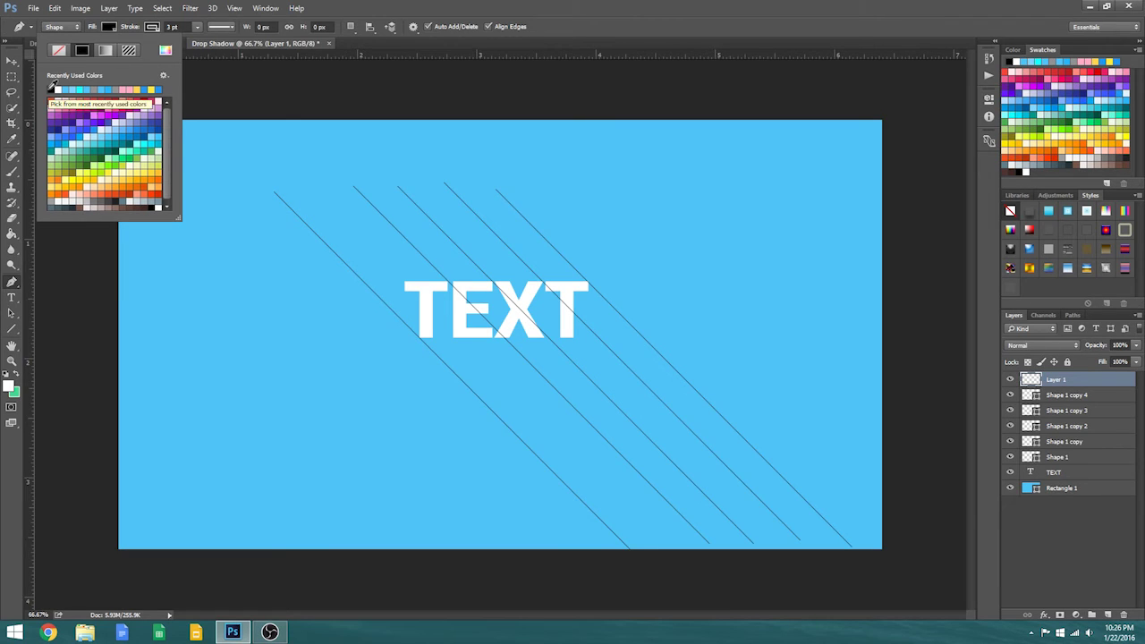
Start the black Shape 2 at the leftmost line's bottom and trace up the T's left edge to its top
click(111, 28)
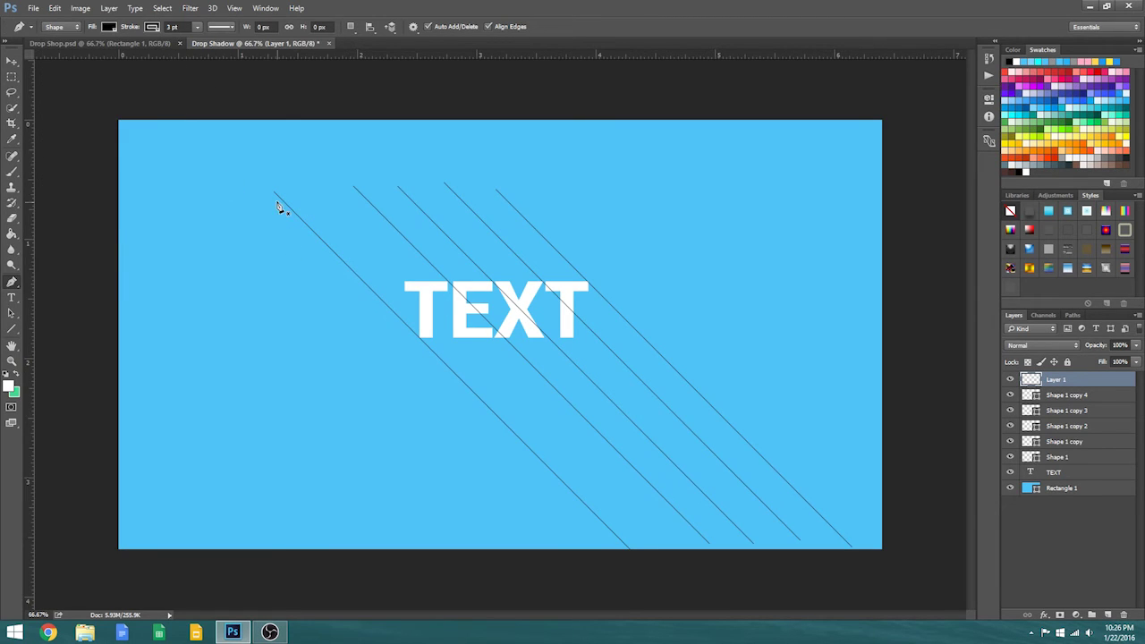
click(630, 552)
click(61, 27)
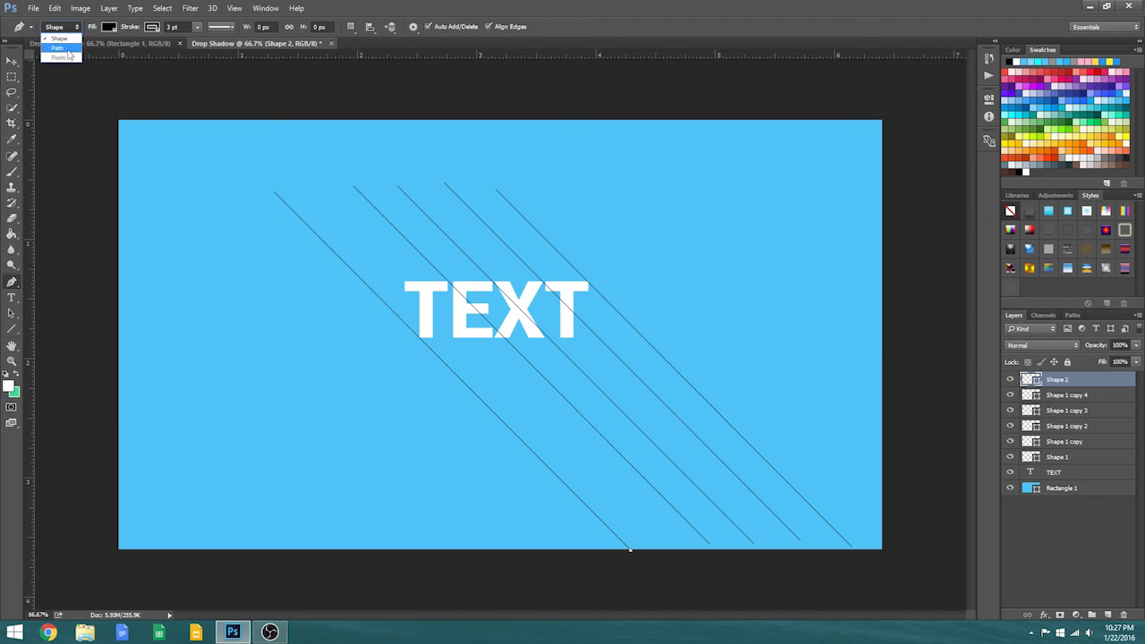
click(62, 39)
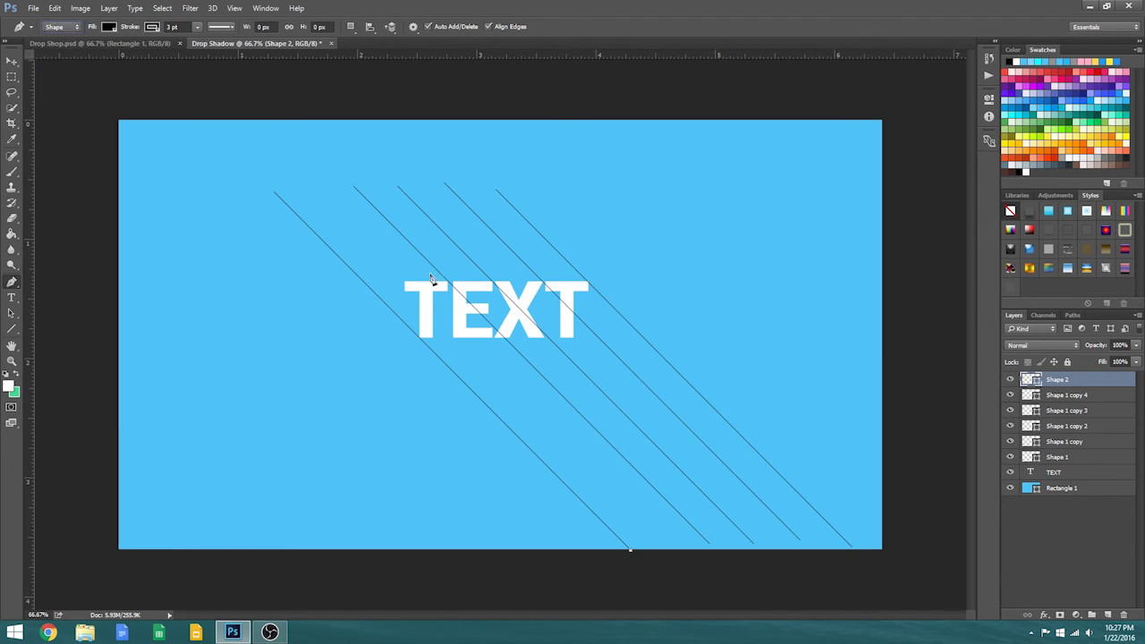
click(421, 338)
click(429, 313)
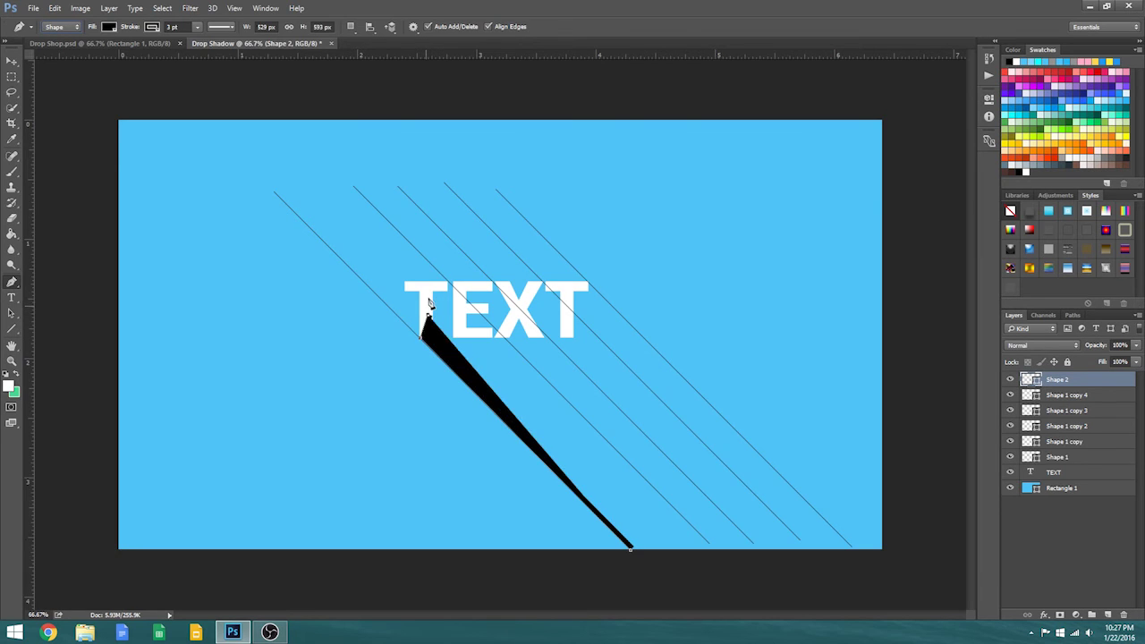
click(434, 295)
click(437, 287)
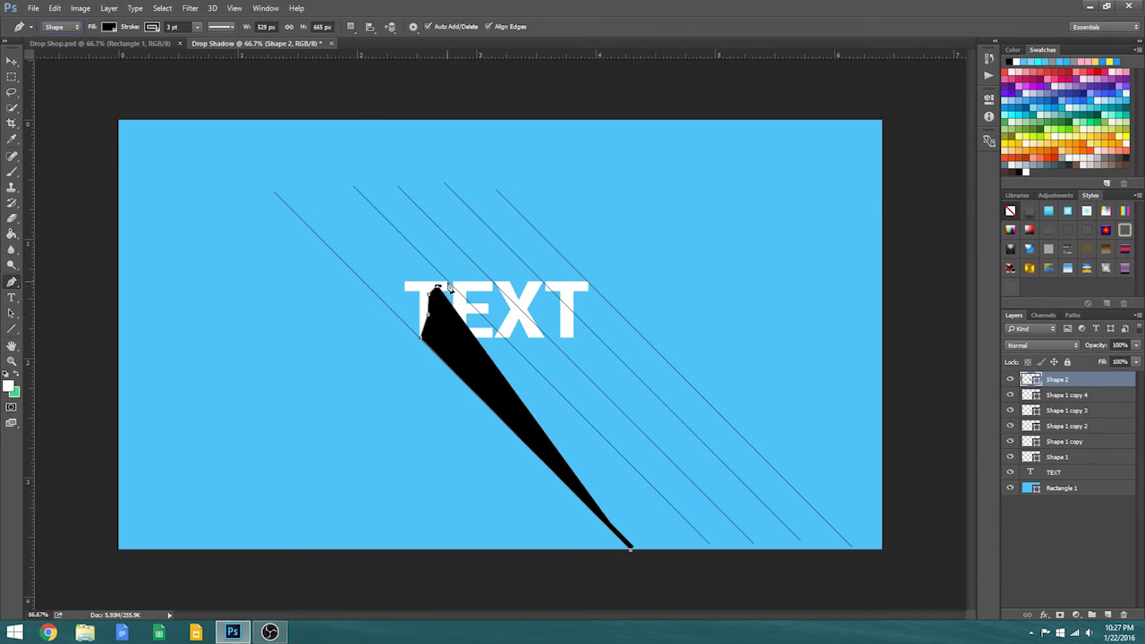
click(444, 283)
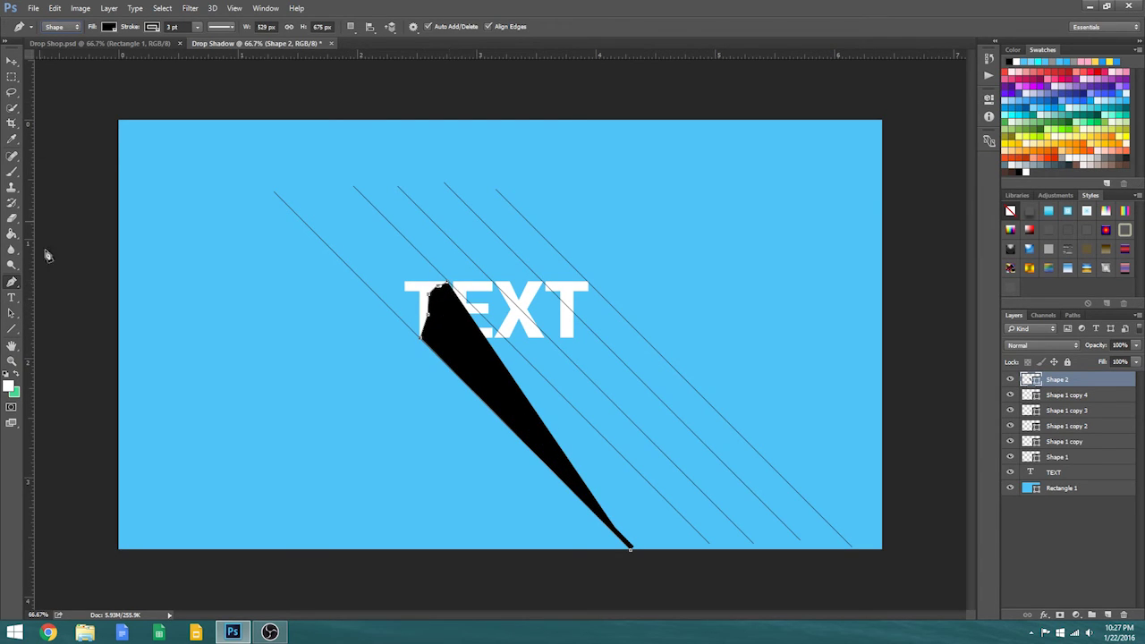
Zoom to 100%, widen the shadow's top edge, and move Shape 2 below the TEXT layer
click(12, 360)
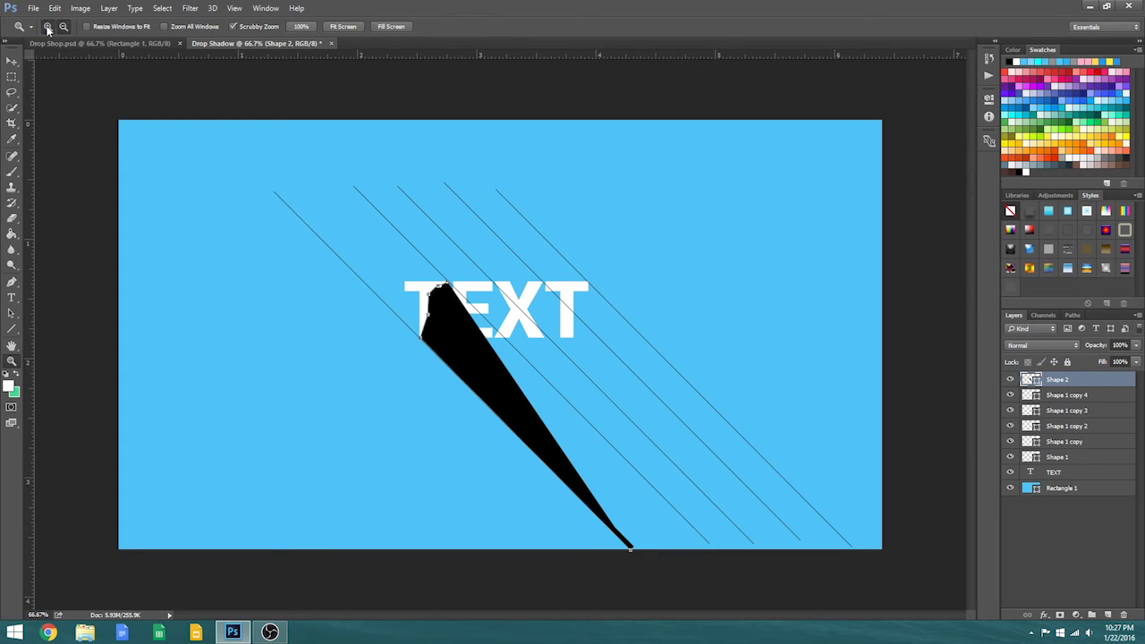
click(469, 302)
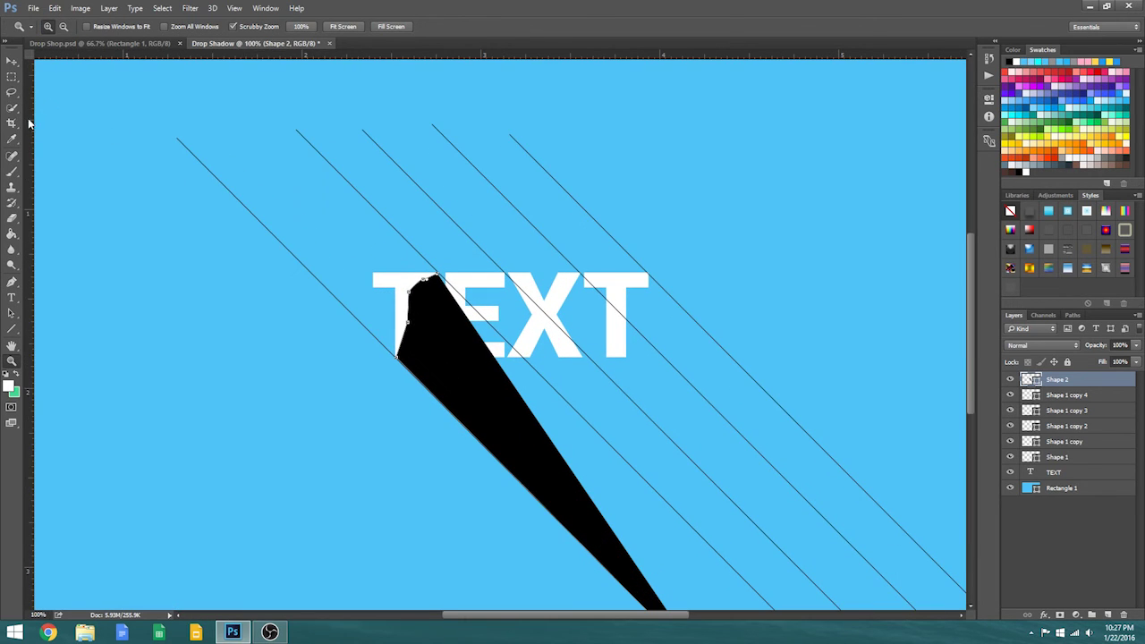
click(11, 283)
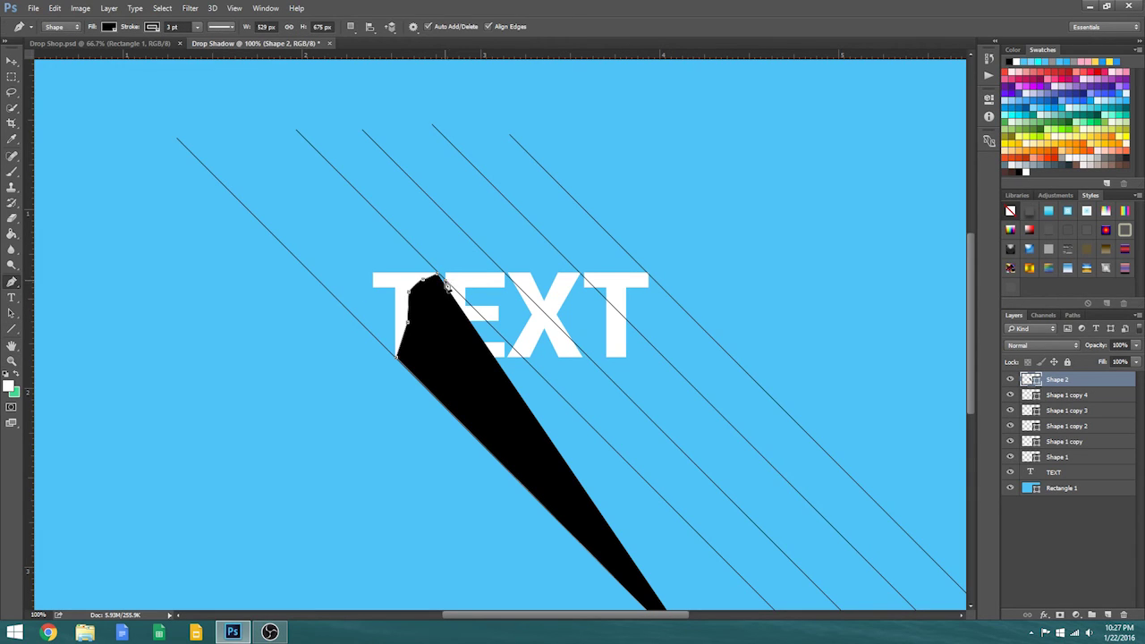
drag(447, 285, 503, 276)
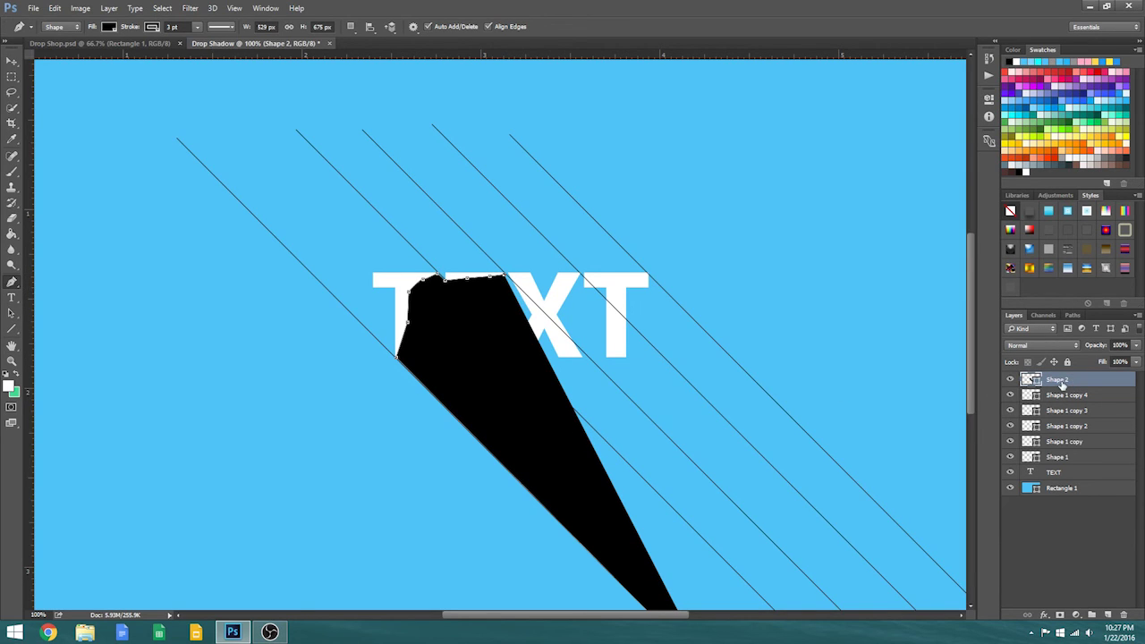
drag(1062, 385, 1061, 477)
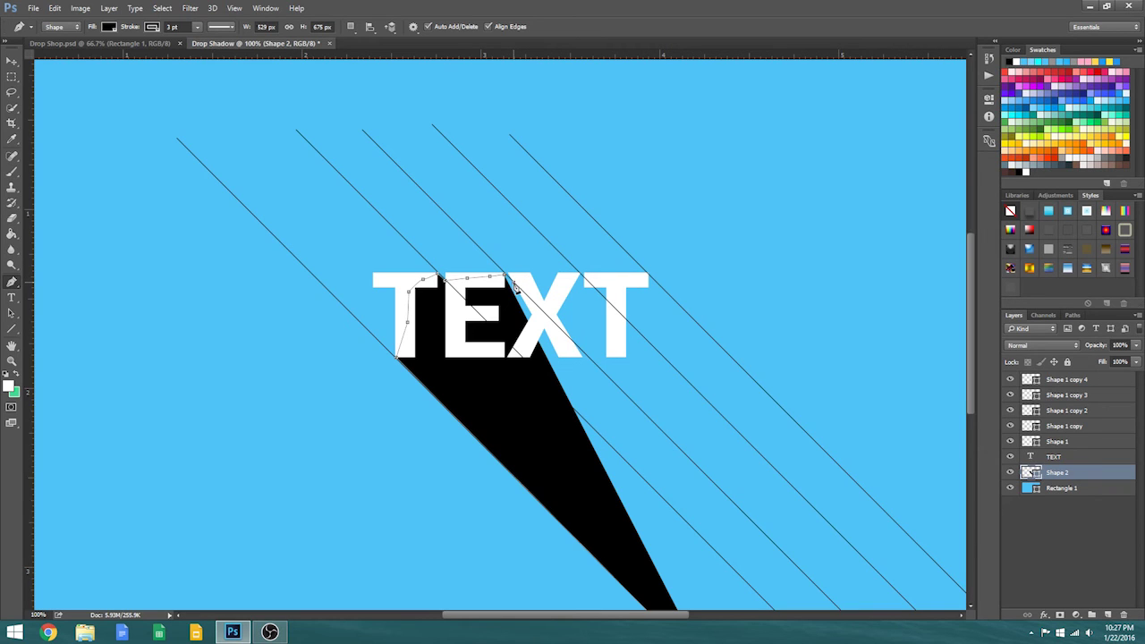
Add shadow anchor points along the tops of E and X to the final T's top-right corner
click(533, 299)
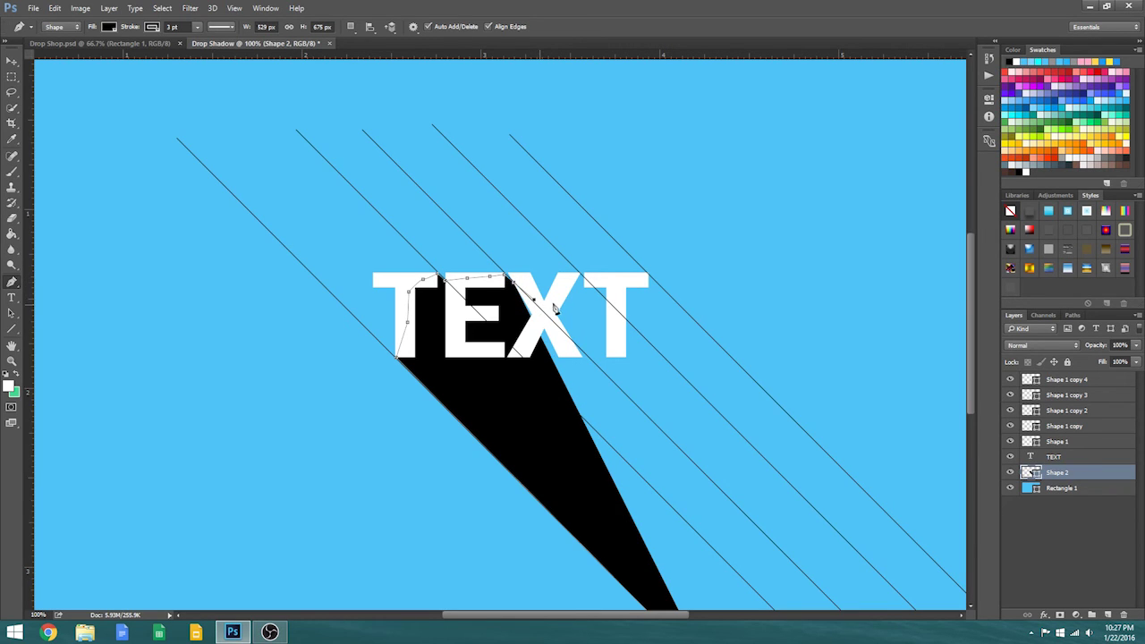
click(554, 305)
click(571, 284)
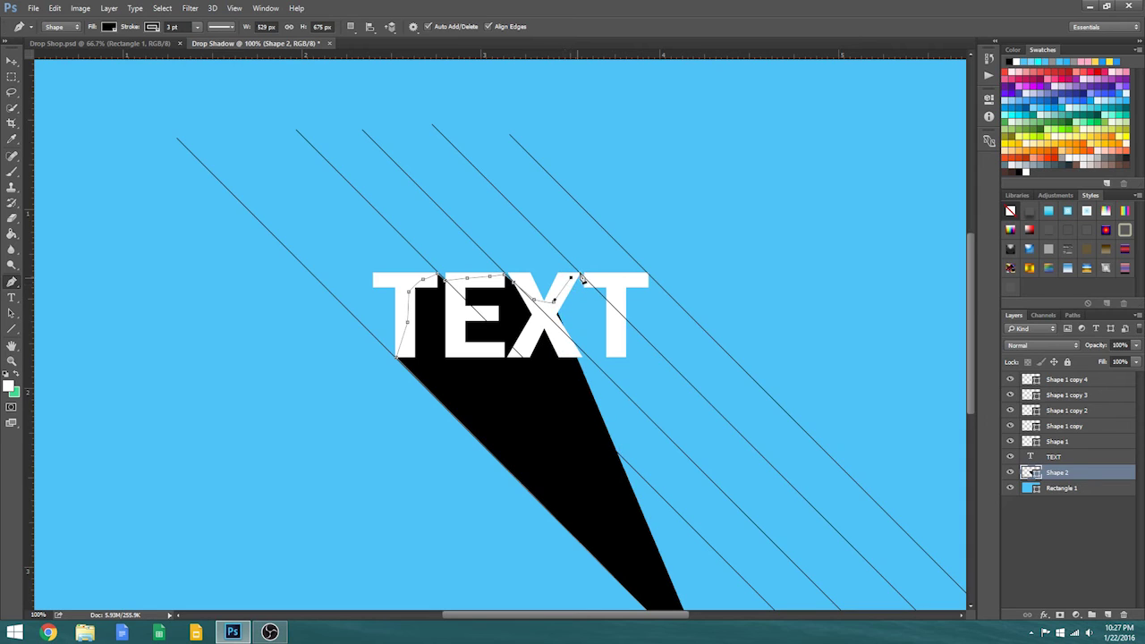
click(582, 276)
click(588, 283)
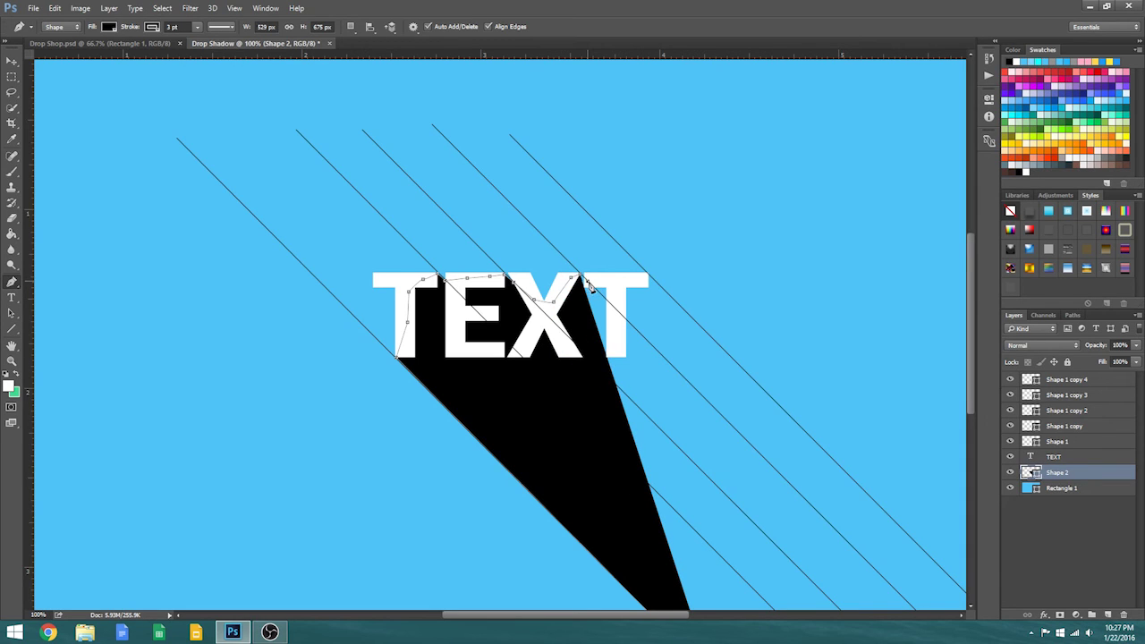
click(611, 282)
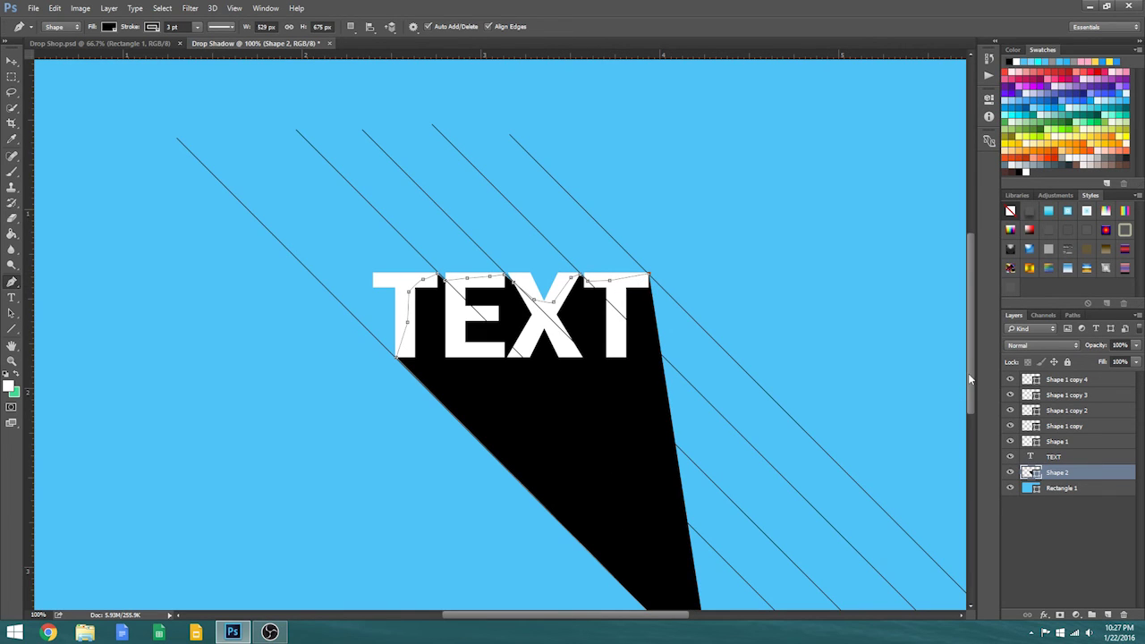
Close the shadow at the rightmost guide line's bottom end and zoom back out to the whole canvas
scroll(973, 443, down, 3)
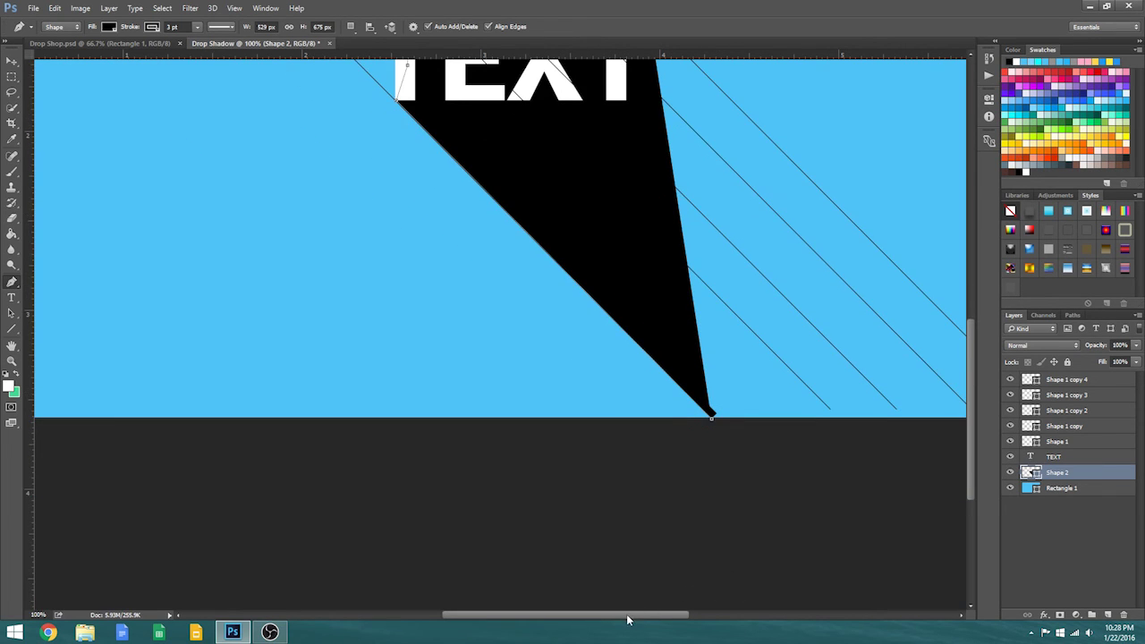
drag(656, 614, 704, 614)
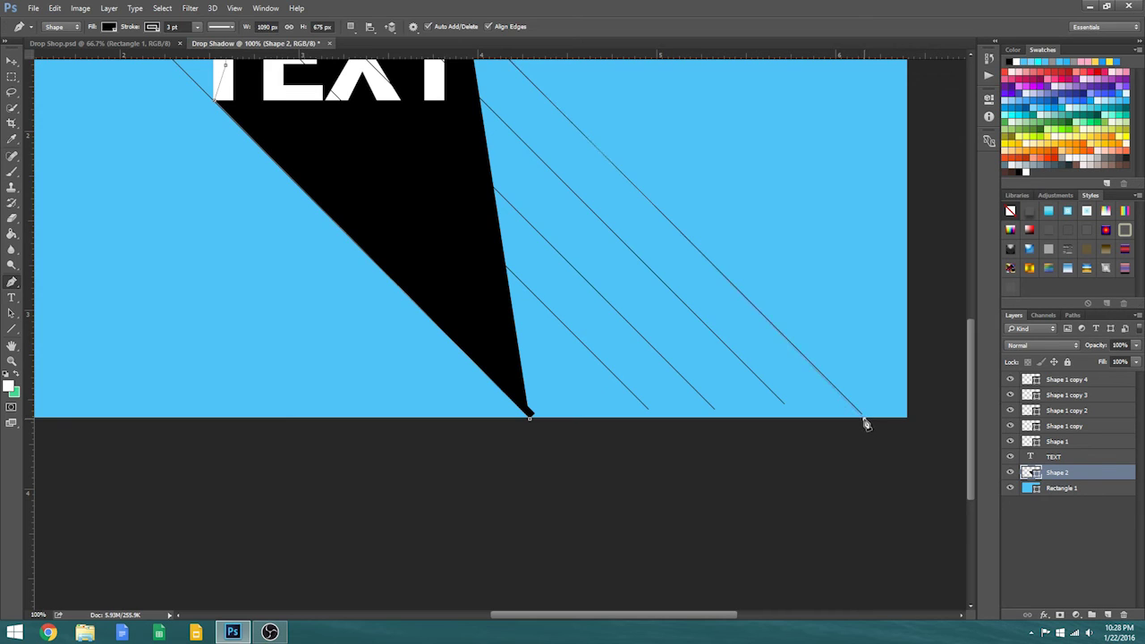
click(864, 419)
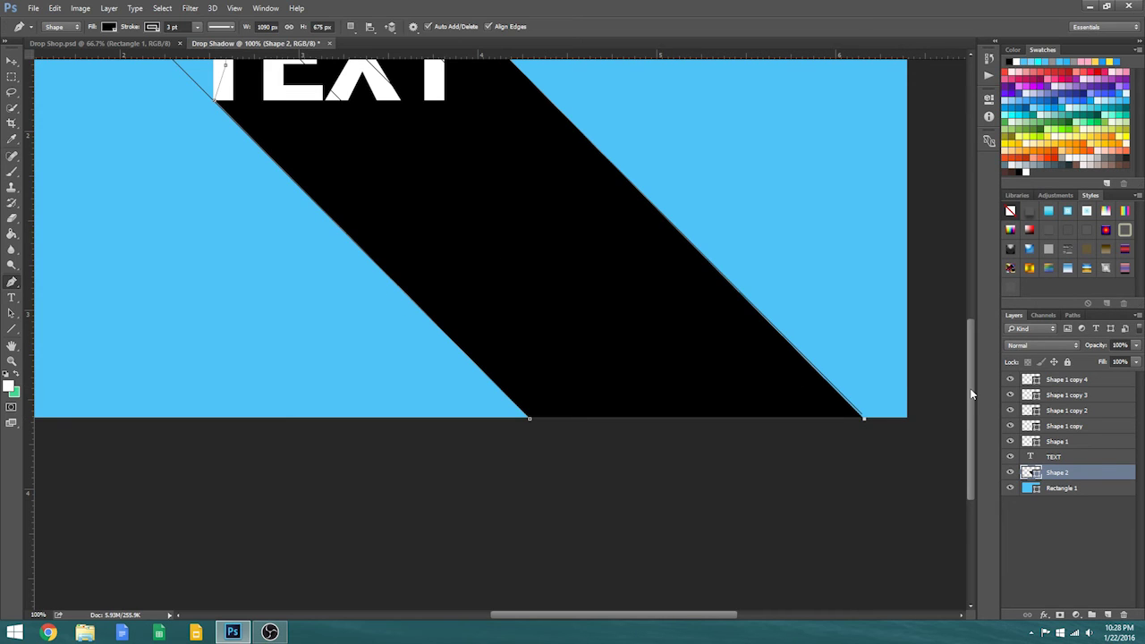
drag(971, 390, 972, 329)
click(12, 361)
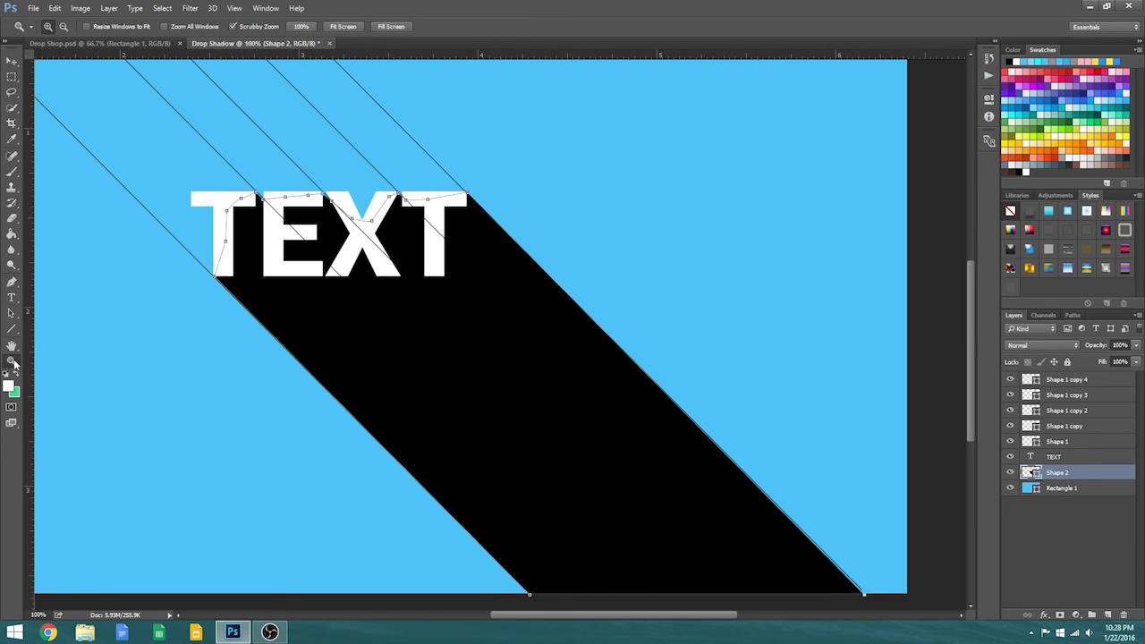
alt+click(115, 154)
Hide the five diagonal guide line layers, Shape 1 through copy 4, and select the Shape 2 layer
key(v)
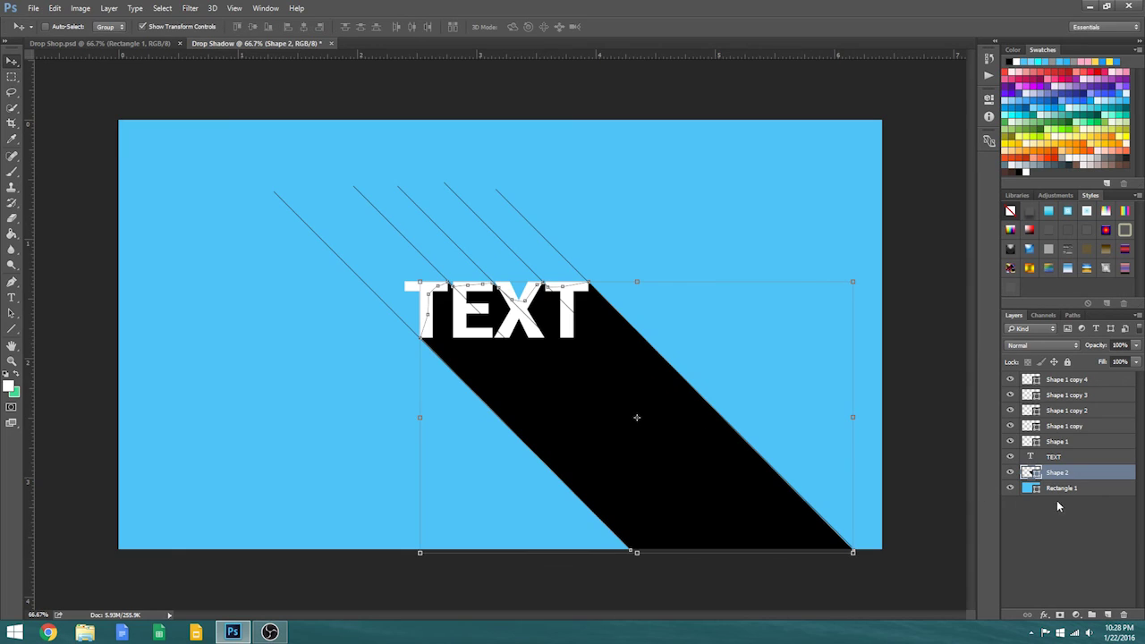
click(1073, 487)
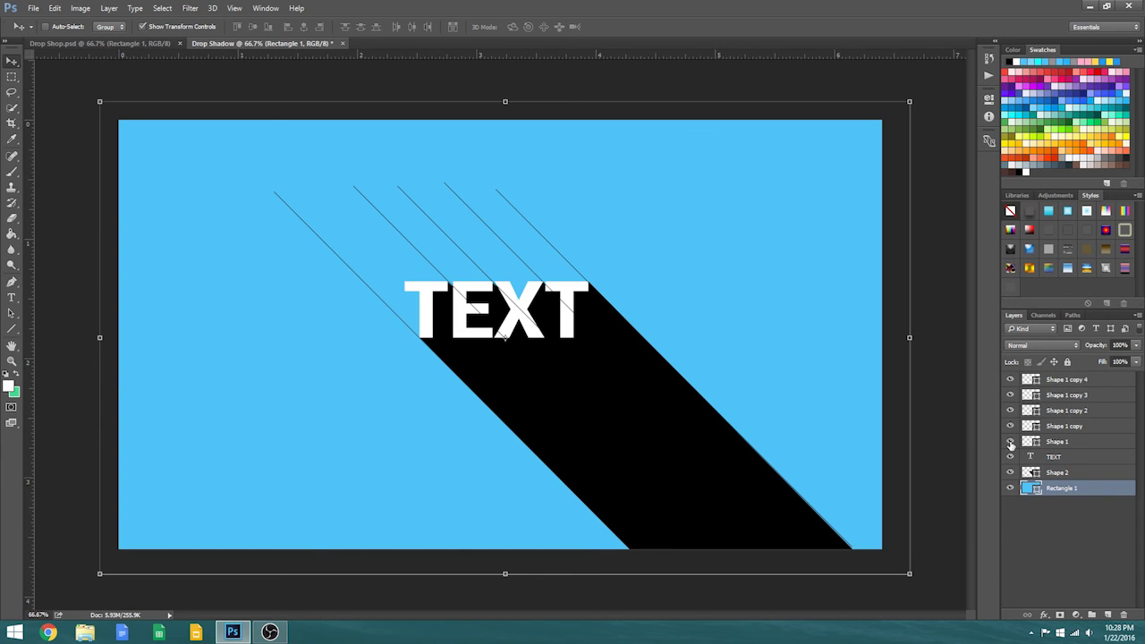
drag(1012, 432, 1011, 380)
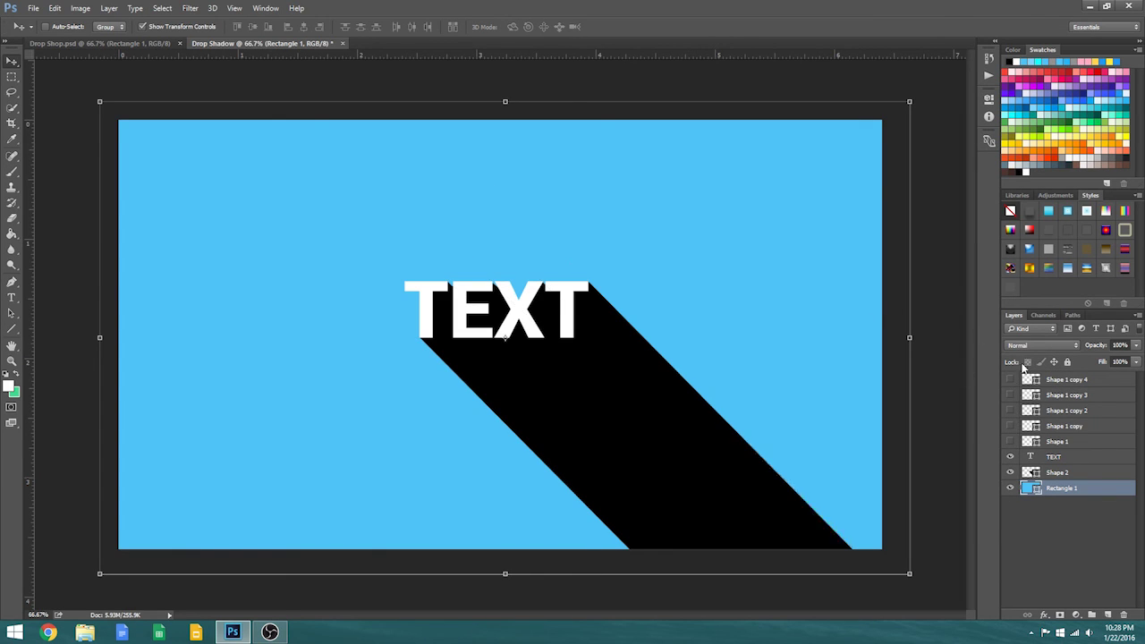
key(alt+bracketright)
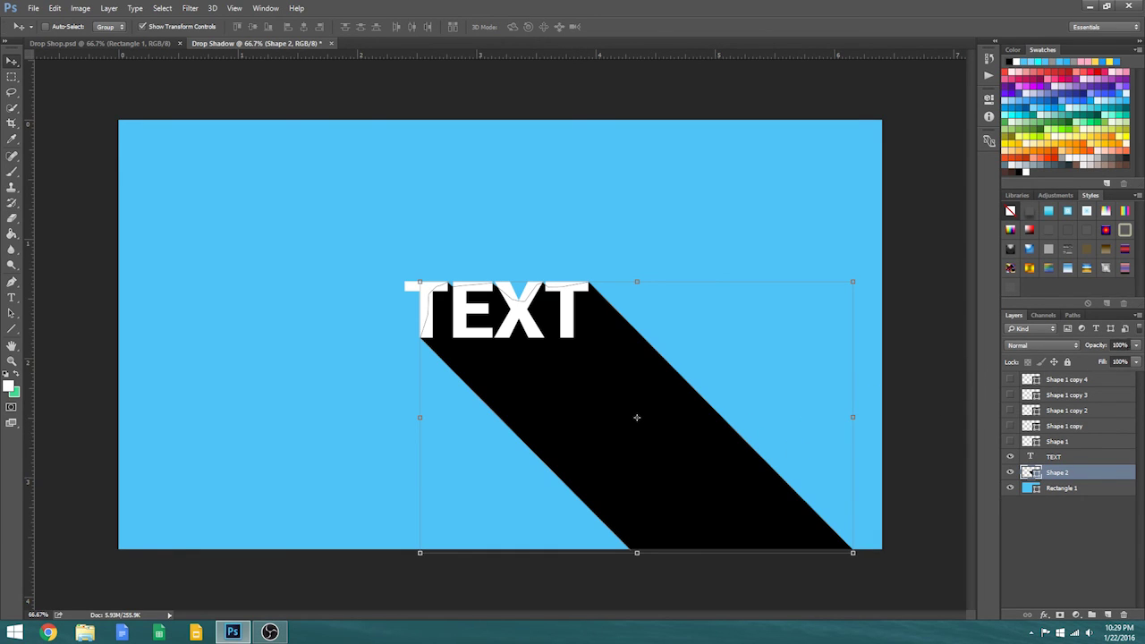
Try several opacity values on the Shape 2 shadow layer, settling on 50%
click(1120, 345)
text(5)
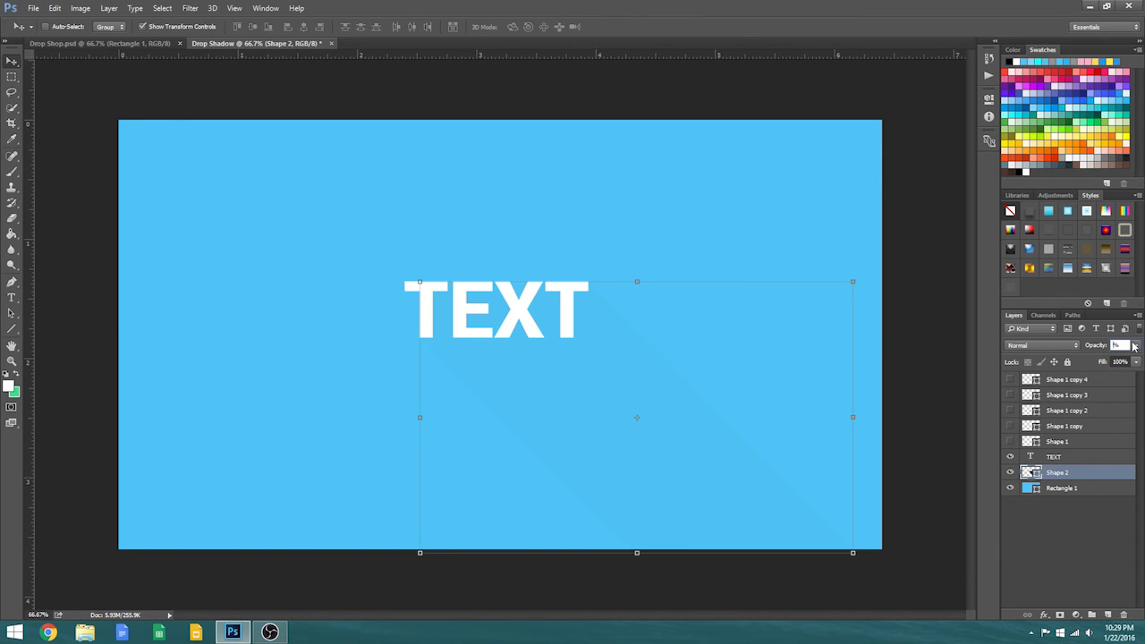
text(0)
click(1134, 346)
drag(1117, 357, 1056, 357)
text(30)
key(Return)
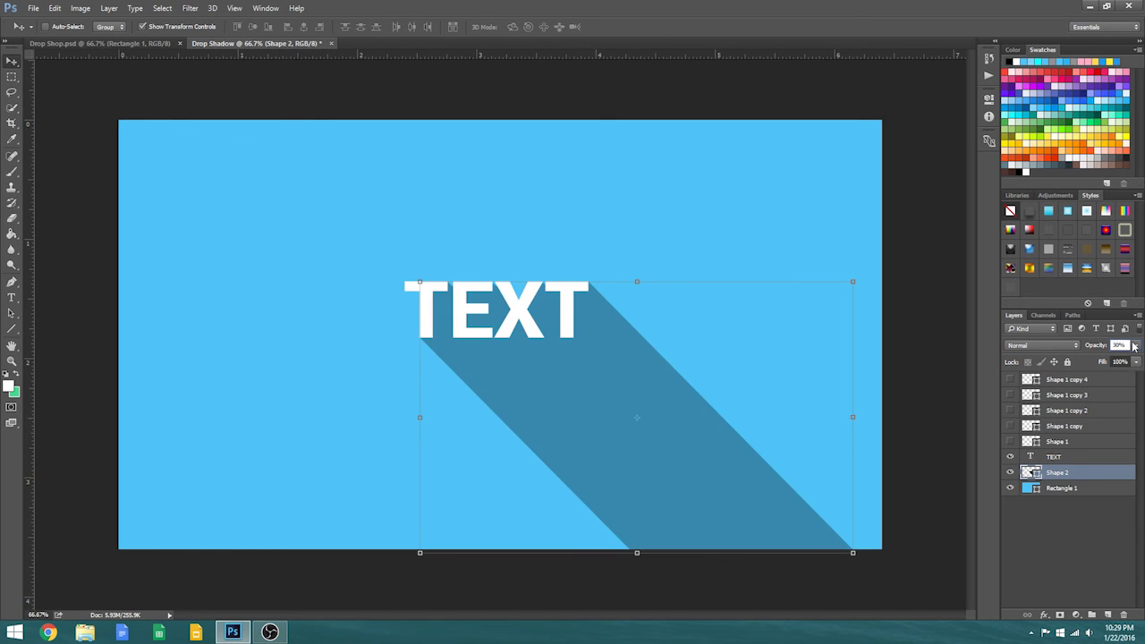
text(5)
key(Return)
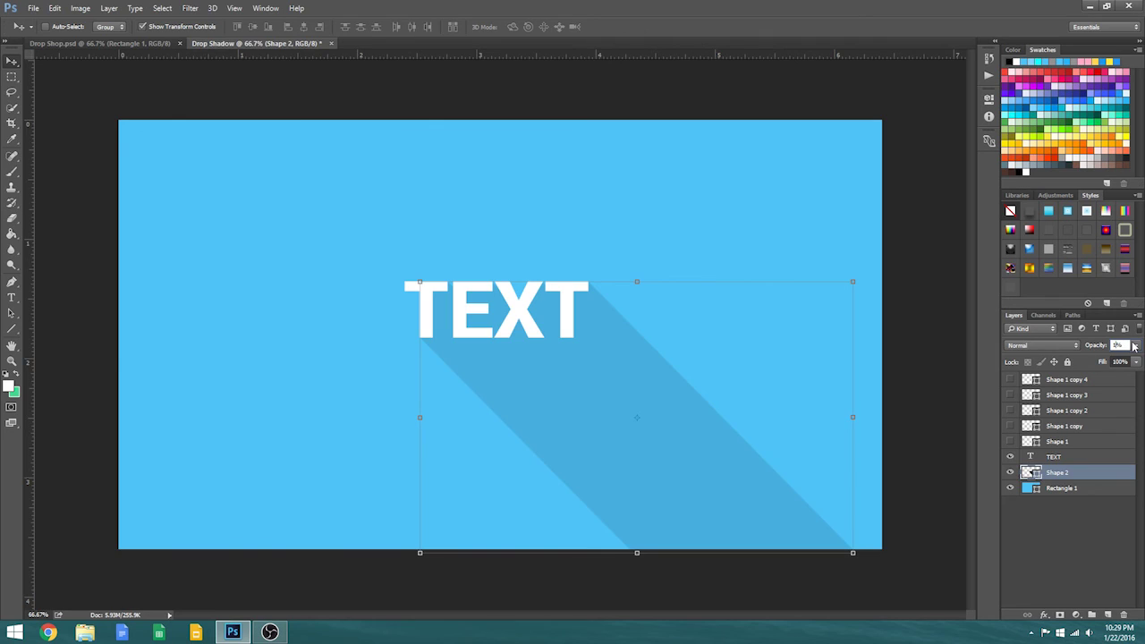
text(1)
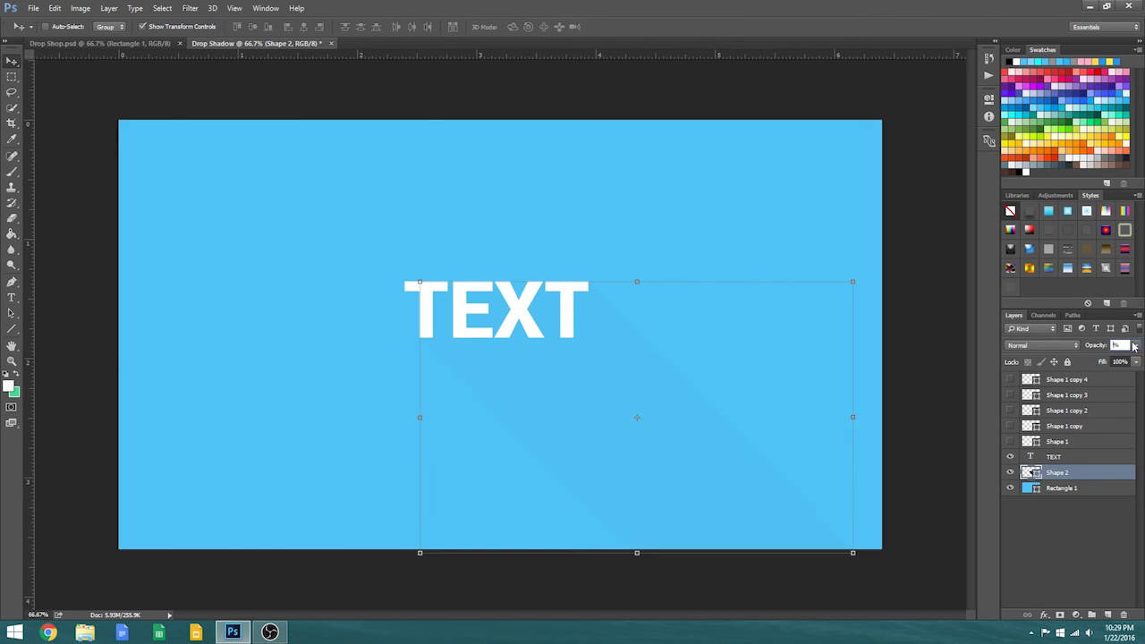
text(50)
key(Return)
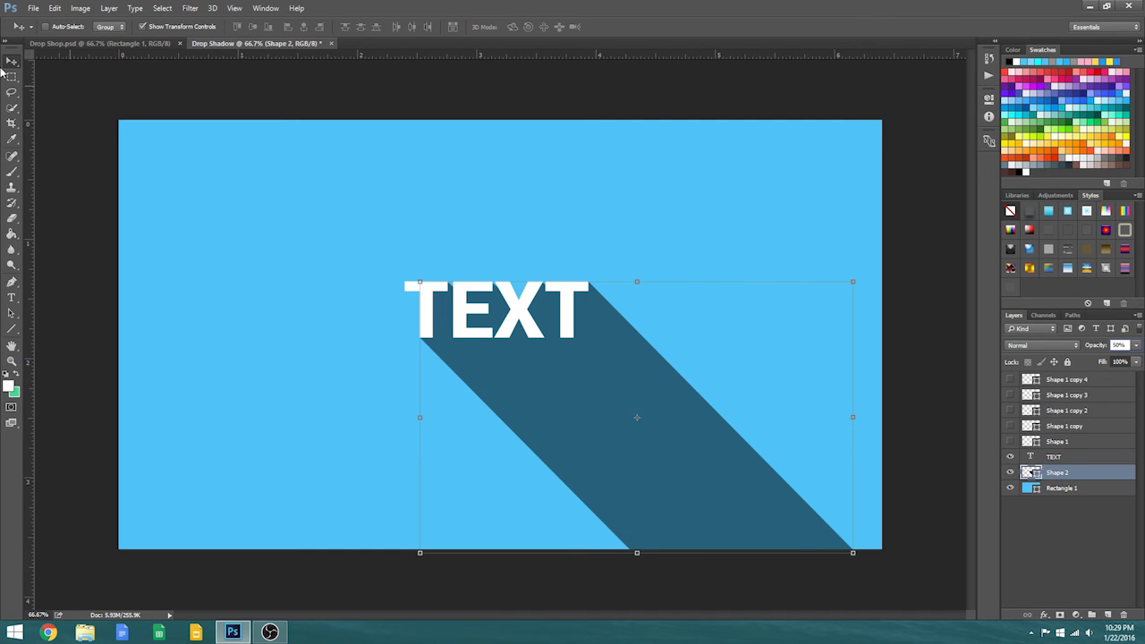
click(1059, 492)
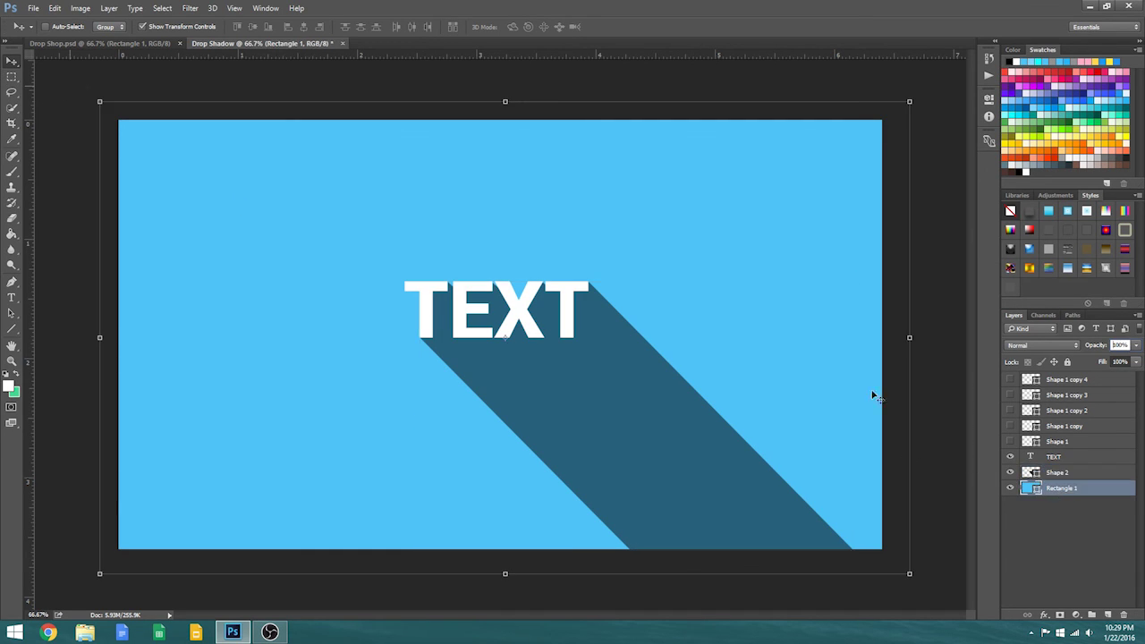